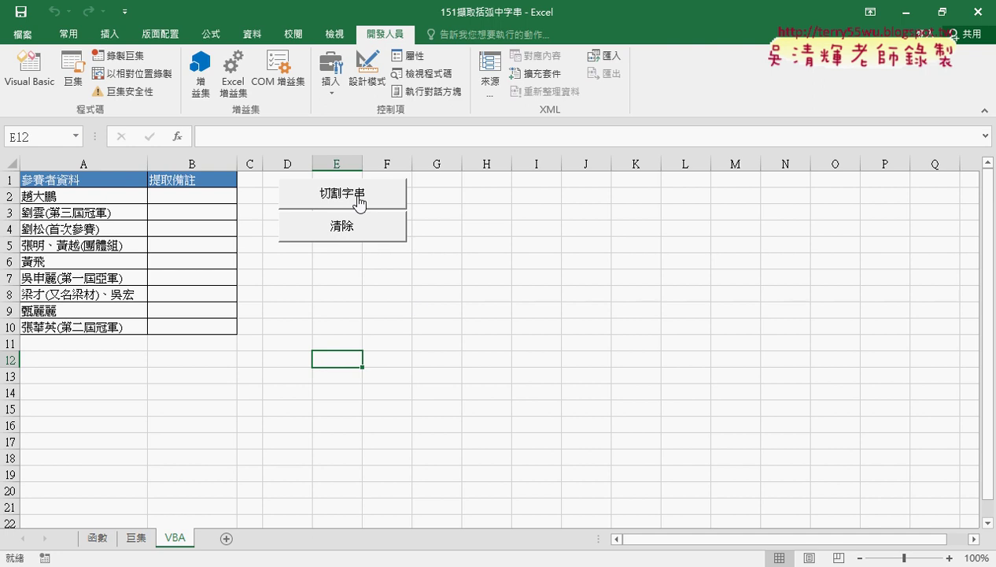
Insert =括弧字串函數(A2) in B2 from the 使用者定義 function category, giving a blank result.
{"action": "left_click", "coordinate": [356, 225]}
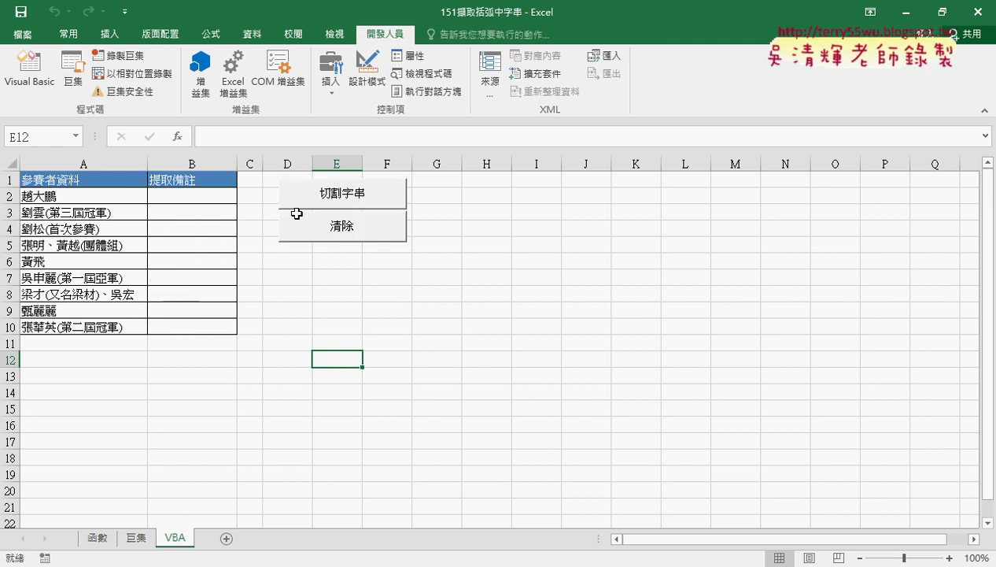
{"action": "left_click", "coordinate": [233, 196]}
{"action": "left_click", "coordinate": [177, 136]}
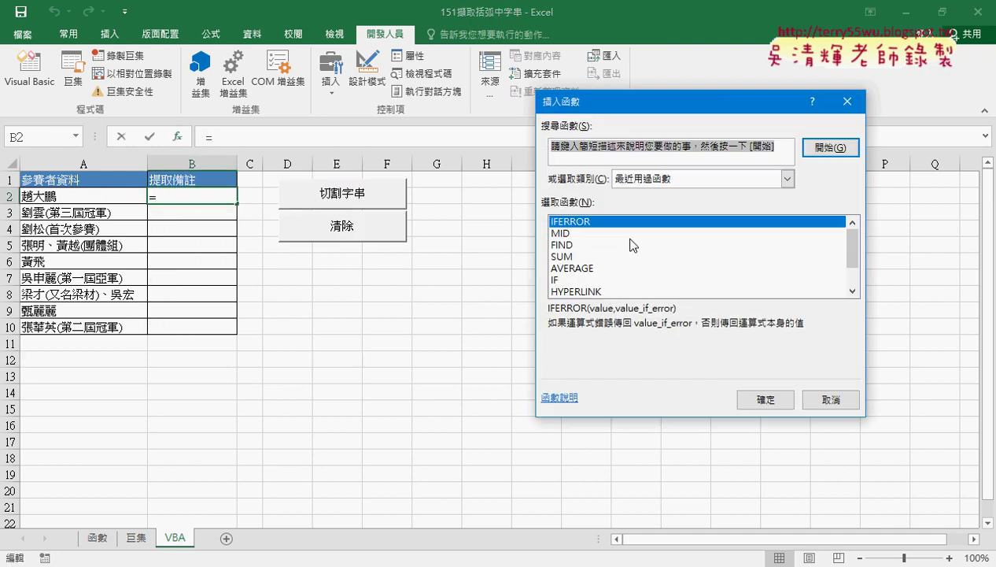
{"action": "left_click", "coordinate": [787, 179]}
{"action": "left_click", "coordinate": [668, 322]}
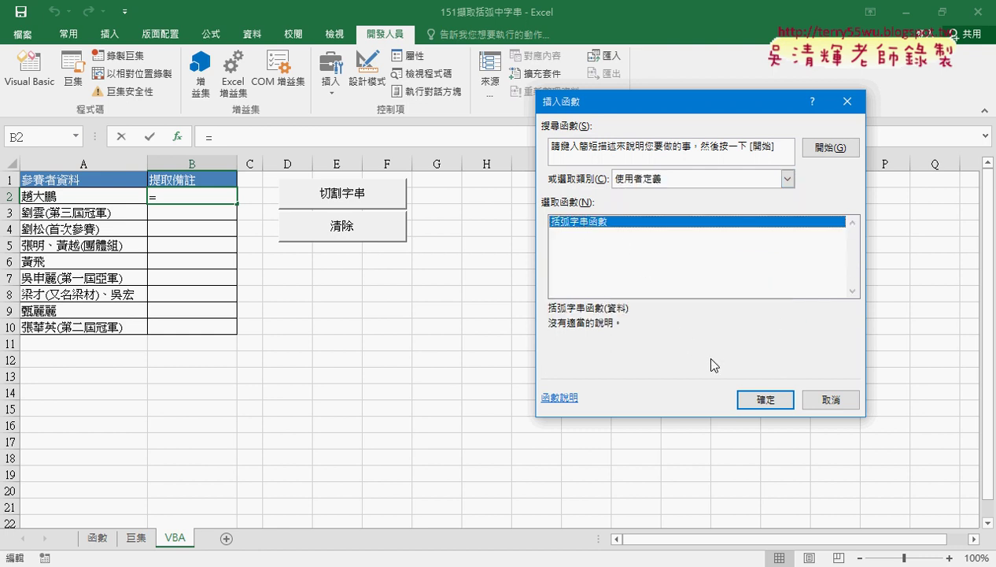
{"action": "left_click", "coordinate": [746, 398]}
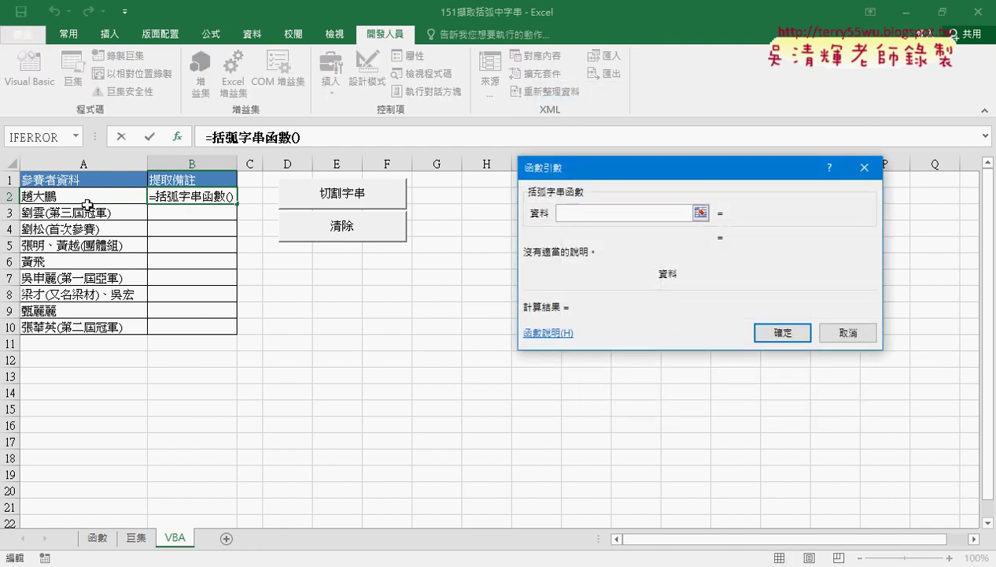
{"action": "left_click", "coordinate": [85, 197]}
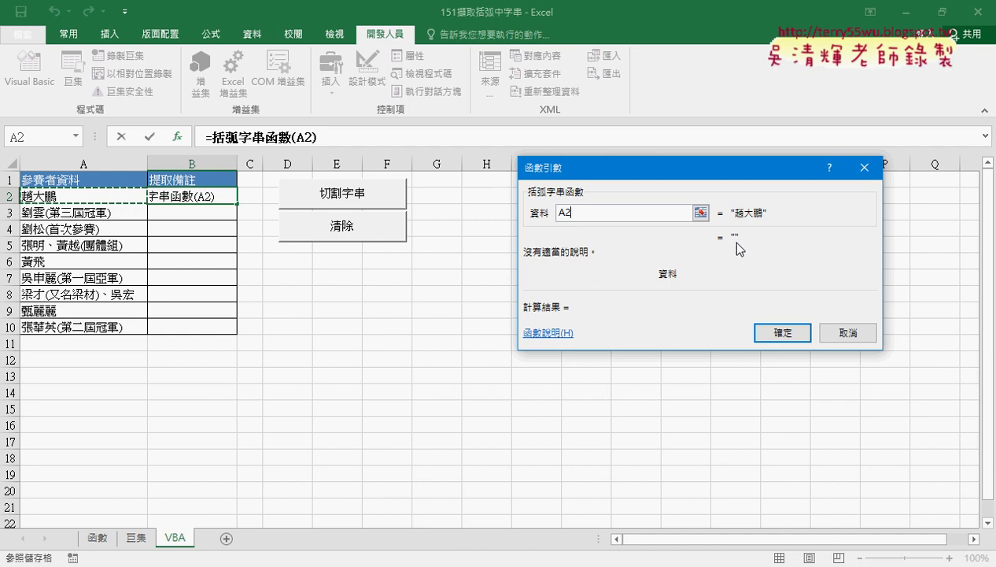
{"action": "left_click", "coordinate": [782, 332]}
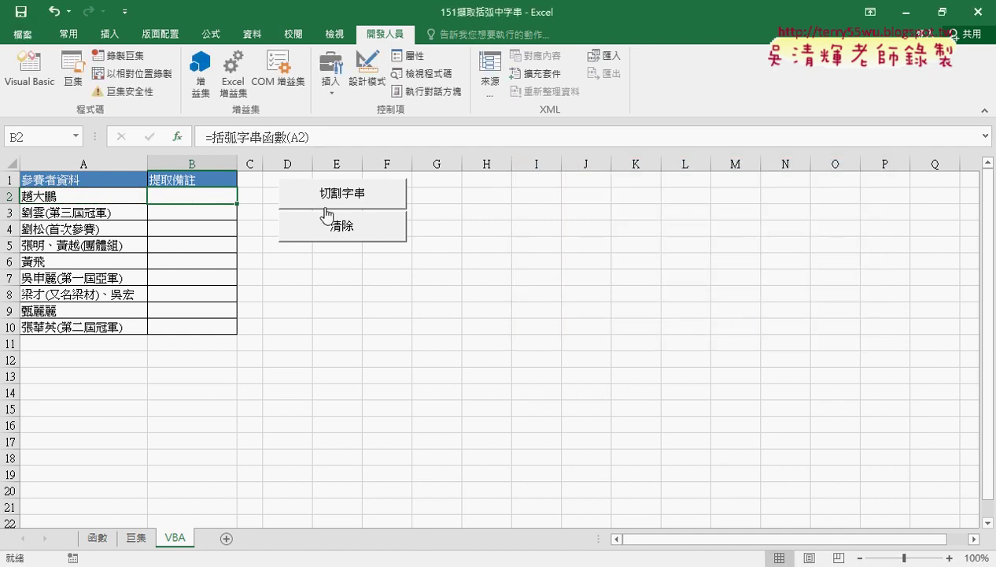
Fill the B2 formula down to B10, delete B2:B10, and open the Visual Basic editor.
{"action": "left_click_drag", "start_coordinate": [237, 203], "coordinate": [241, 338]}
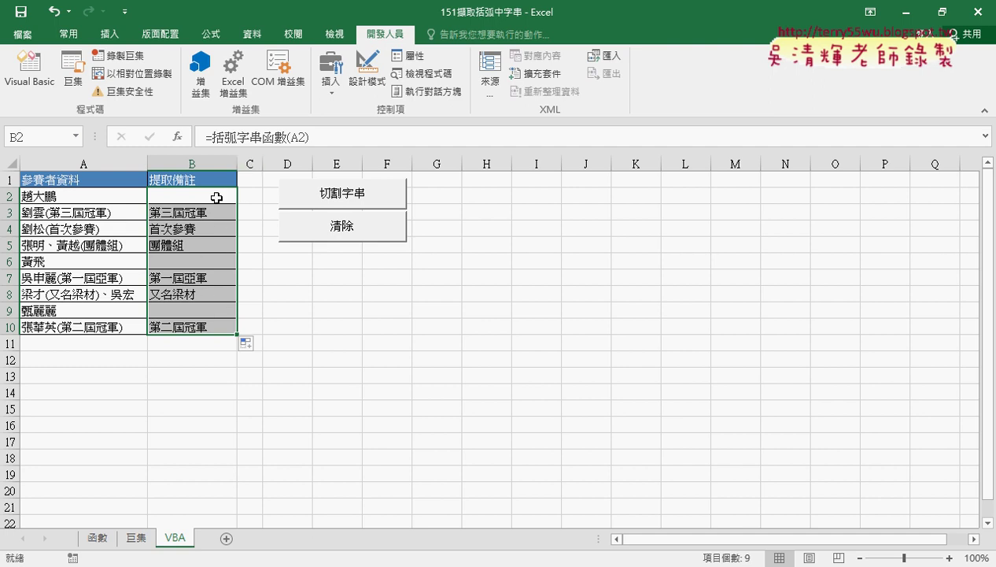
{"action": "key", "text": "Delete"}
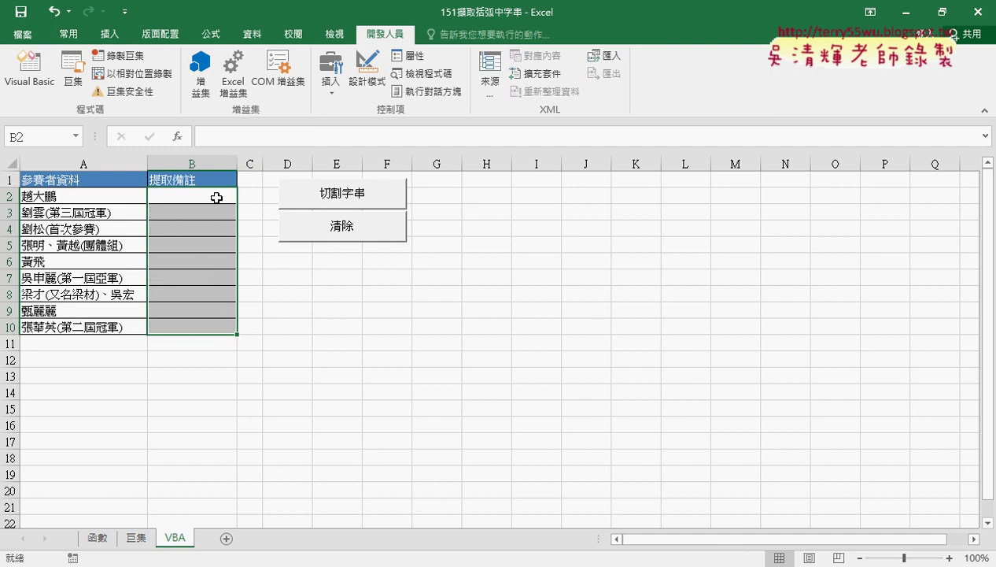
{"action": "left_click", "coordinate": [216, 198]}
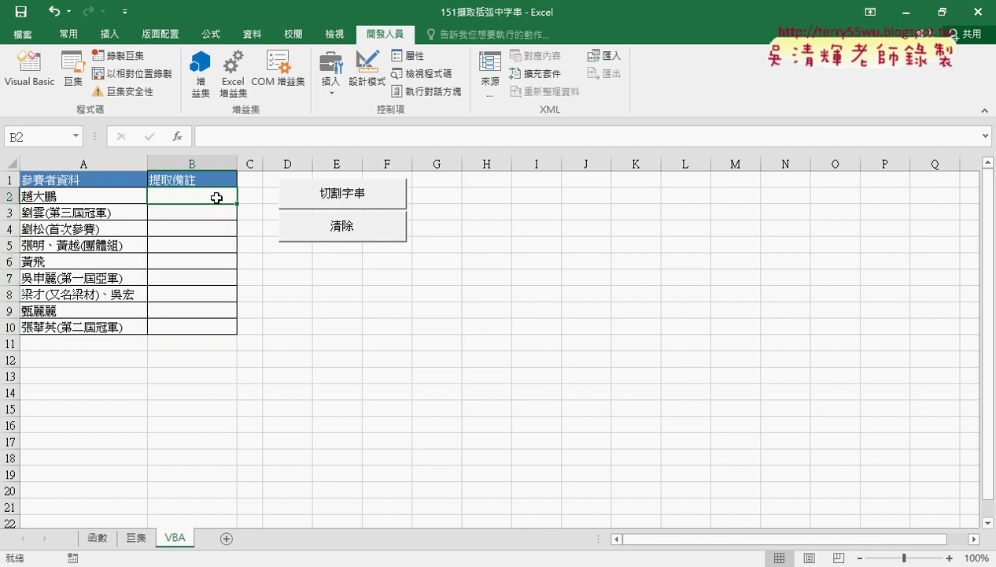
{"action": "left_click", "coordinate": [41, 83]}
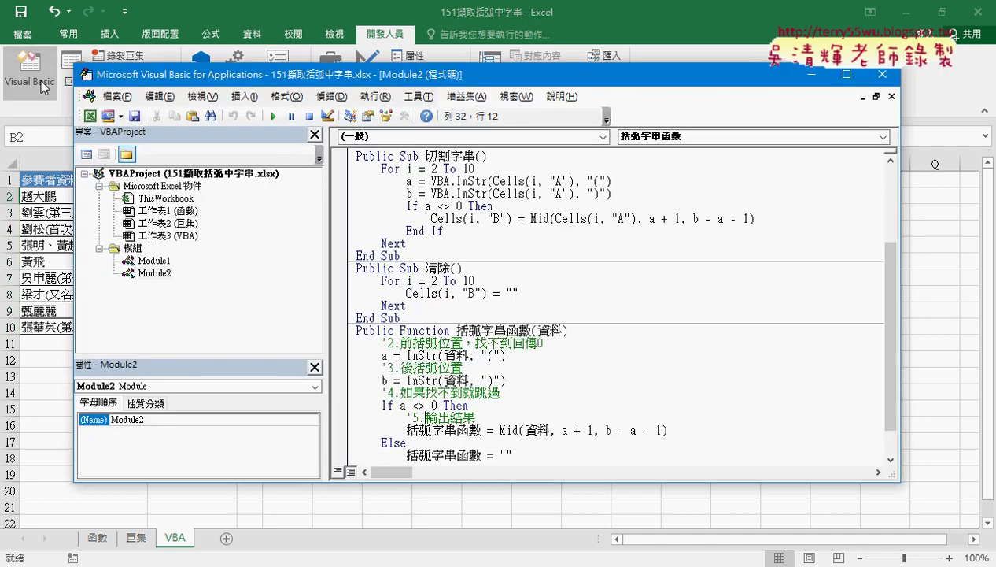
In Module2, delete the body code of 括弧字串函數 and its 資料 parameter.
{"action": "left_click", "coordinate": [154, 273]}
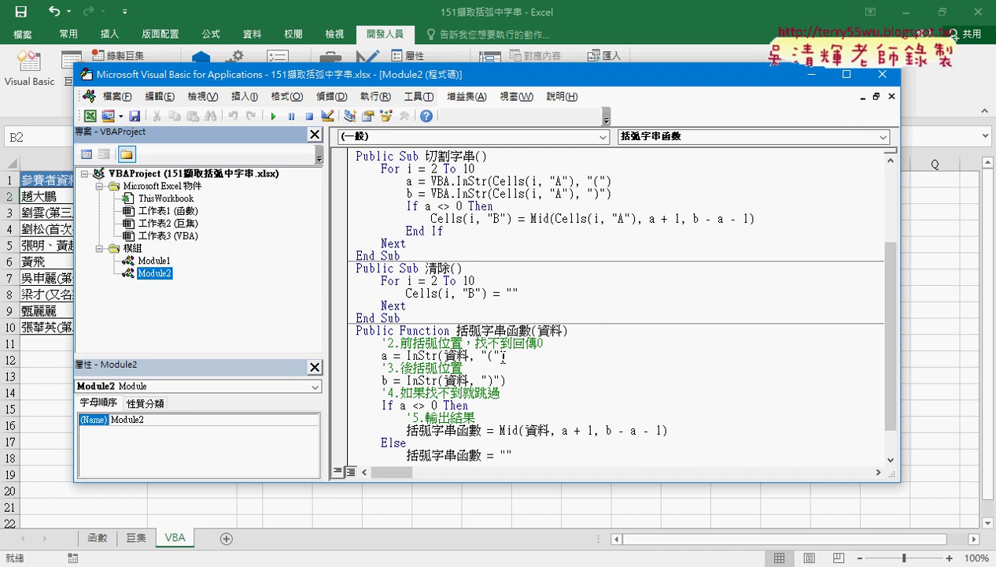
{"action": "left_click", "coordinate": [507, 430]}
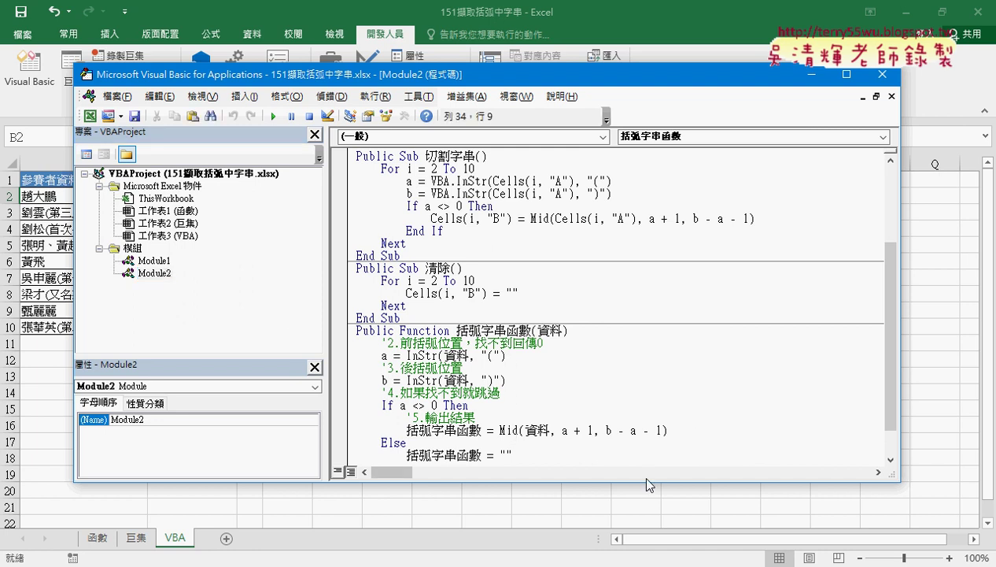
{"action": "left_click_drag", "start_coordinate": [646, 487], "coordinate": [646, 536]}
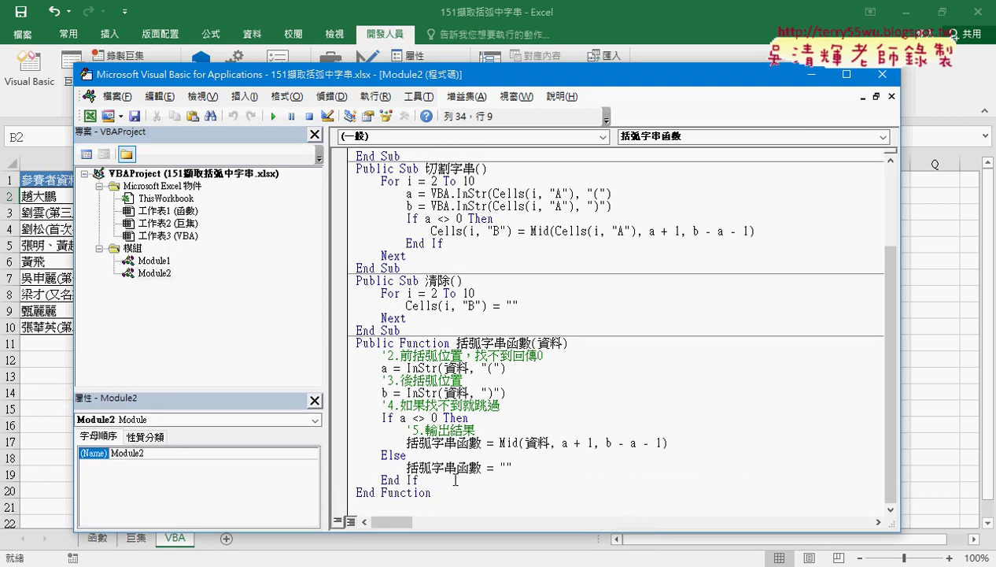
{"action": "left_click_drag", "start_coordinate": [419, 479], "coordinate": [328, 358]}
{"action": "key", "text": "Delete"}
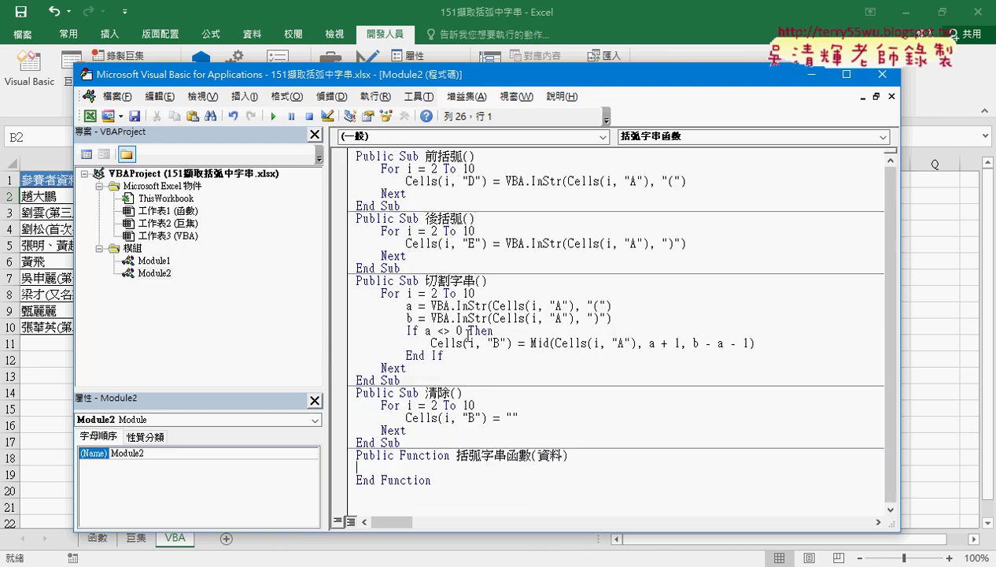
{"action": "double_click", "coordinate": [549, 455]}
{"action": "key", "text": "Delete"}
{"action": "left_click", "coordinate": [244, 96]}
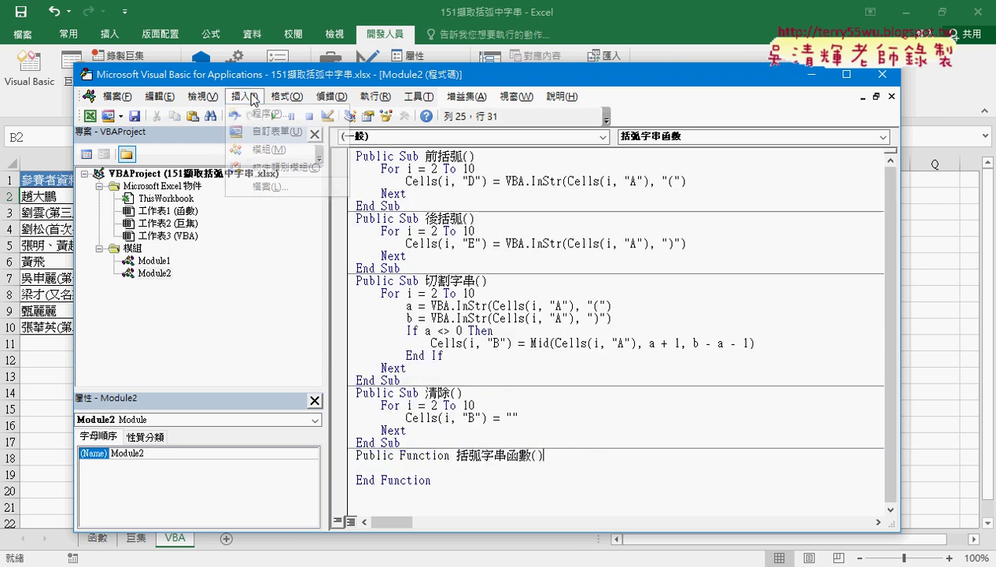
{"action": "left_click", "coordinate": [258, 114]}
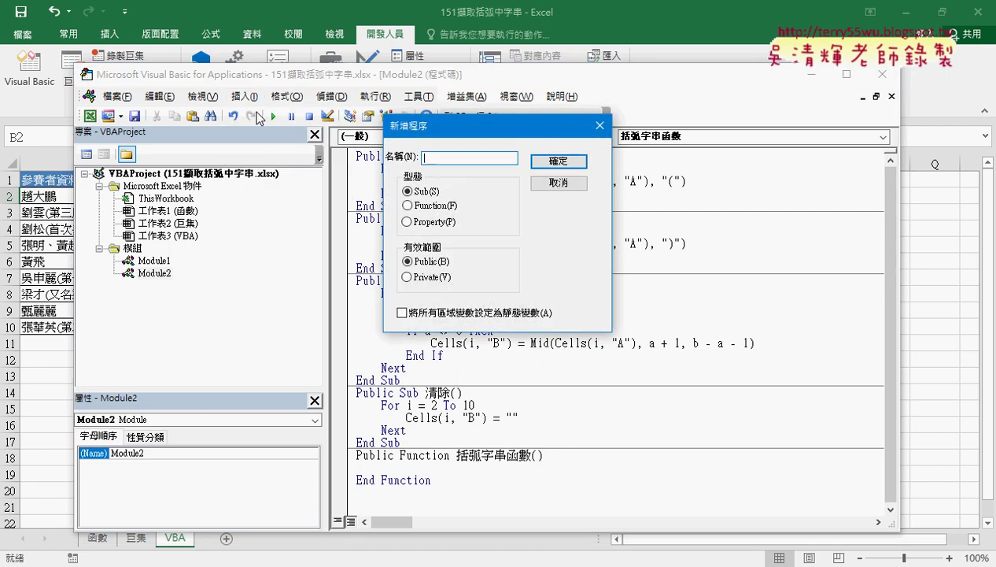
{"action": "left_click", "coordinate": [415, 206]}
{"action": "left_click", "coordinate": [562, 167]}
{"action": "left_click_drag", "start_coordinate": [543, 455], "coordinate": [532, 455]}
Type 資料 between the empty parentheses of 括弧字串函數 as its parameter.
{"action": "left_click_drag", "start_coordinate": [569, 81], "coordinate": [681, 66]}
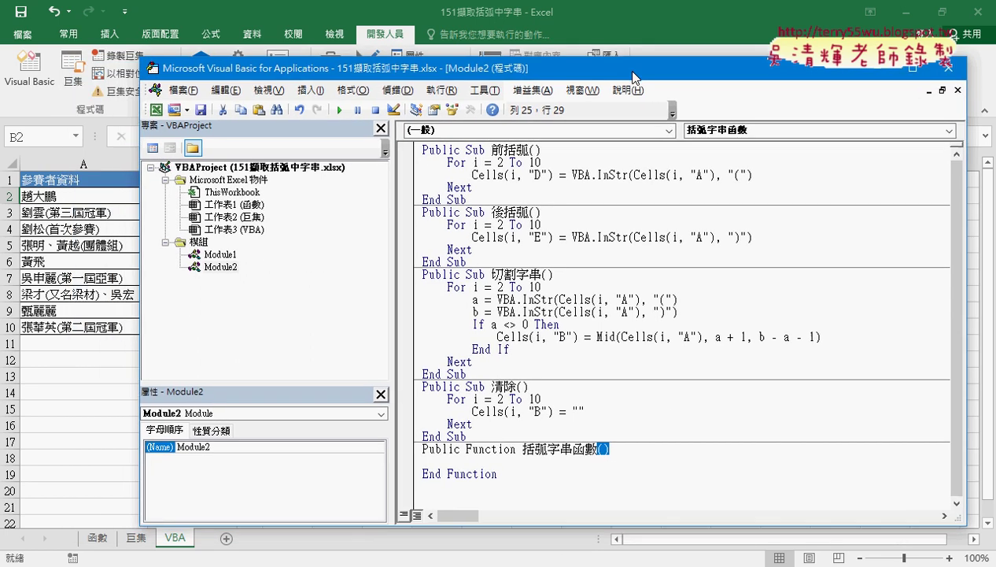
{"action": "key", "text": "Right"}
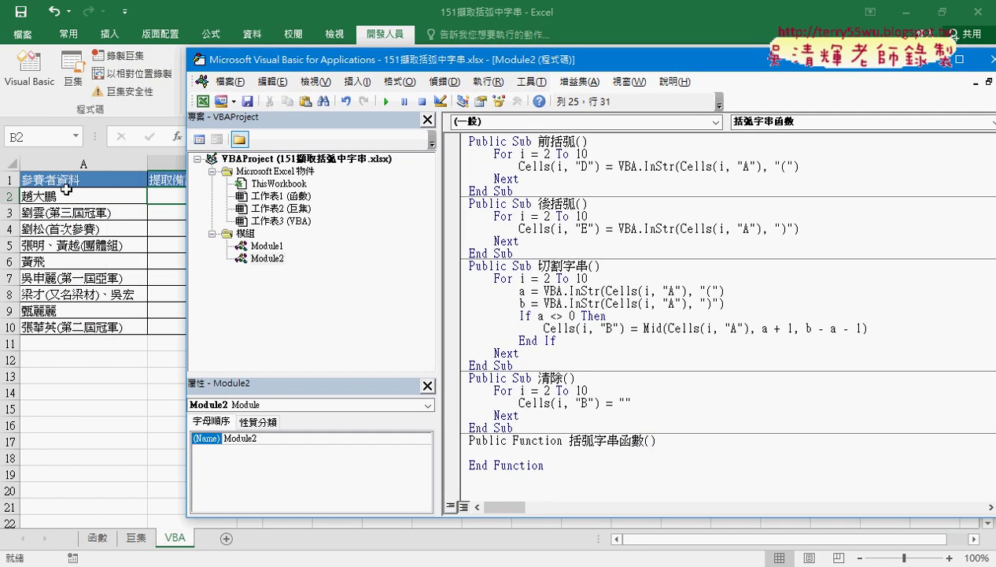
{"action": "left_click", "coordinate": [651, 441]}
{"action": "type", "text": "資"}
{"action": "type", "text": "料"}
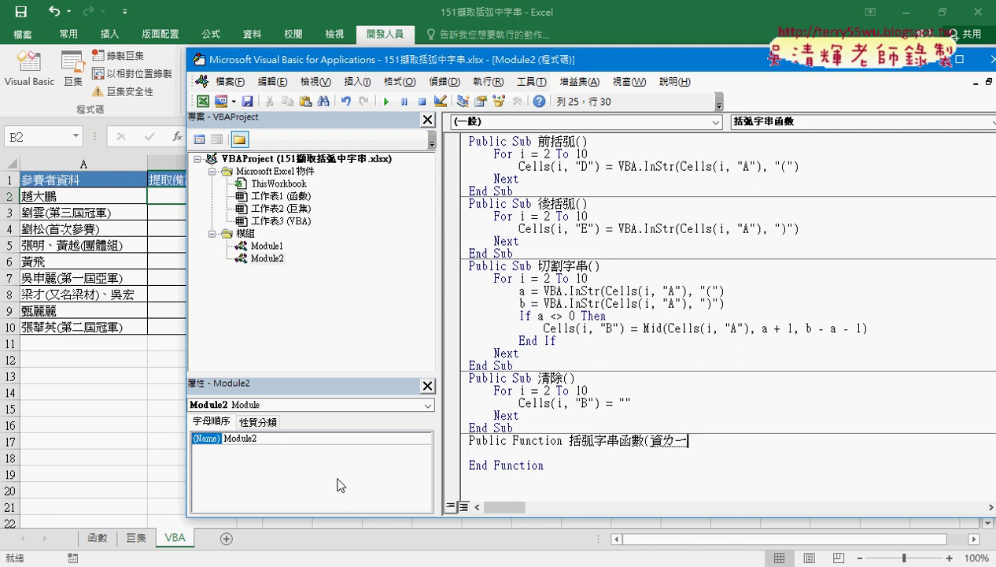
{"action": "key", "text": "Return"}
{"action": "left_click", "coordinate": [495, 455]}
{"action": "left_click_drag", "start_coordinate": [570, 440], "coordinate": [644, 440]}
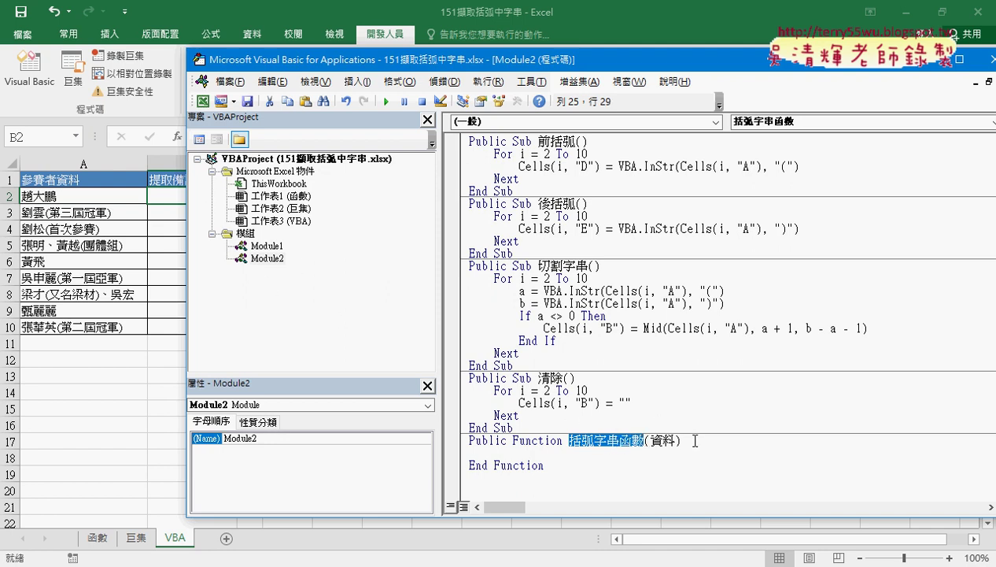
{"action": "left_click", "coordinate": [622, 450]}
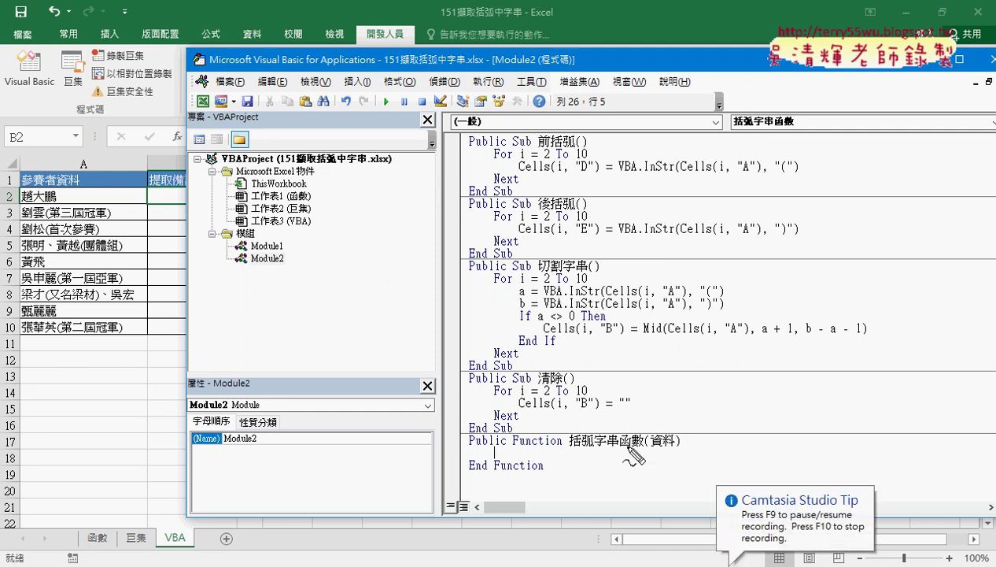
Add an empty Public Function 括弧字串函數(資料) below the 切割字串 and 清除 subs in Module2.
{"action": "left_click_drag", "start_coordinate": [459, 287], "coordinate": [543, 289]}
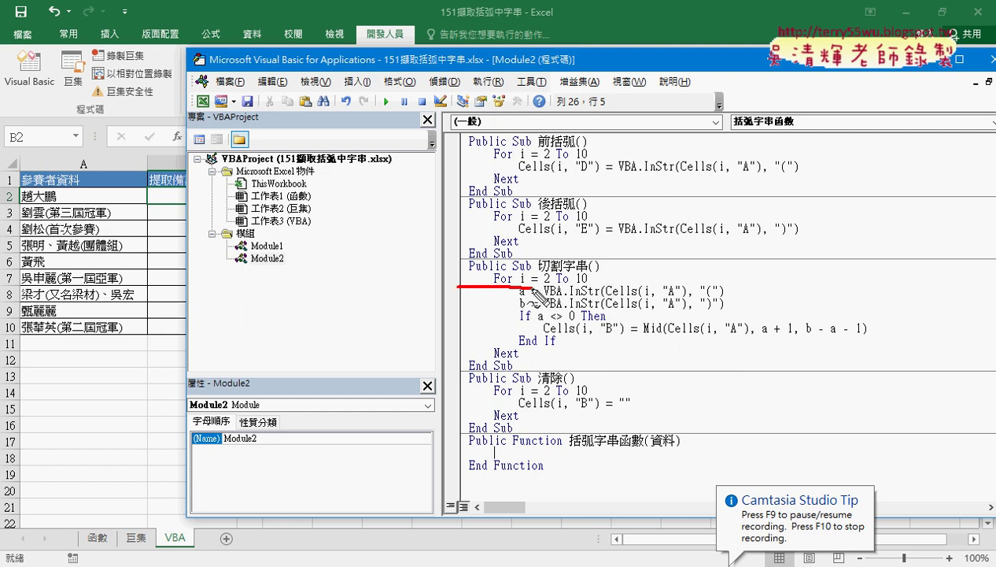
{"action": "left_click_drag", "start_coordinate": [459, 347], "coordinate": [557, 344]}
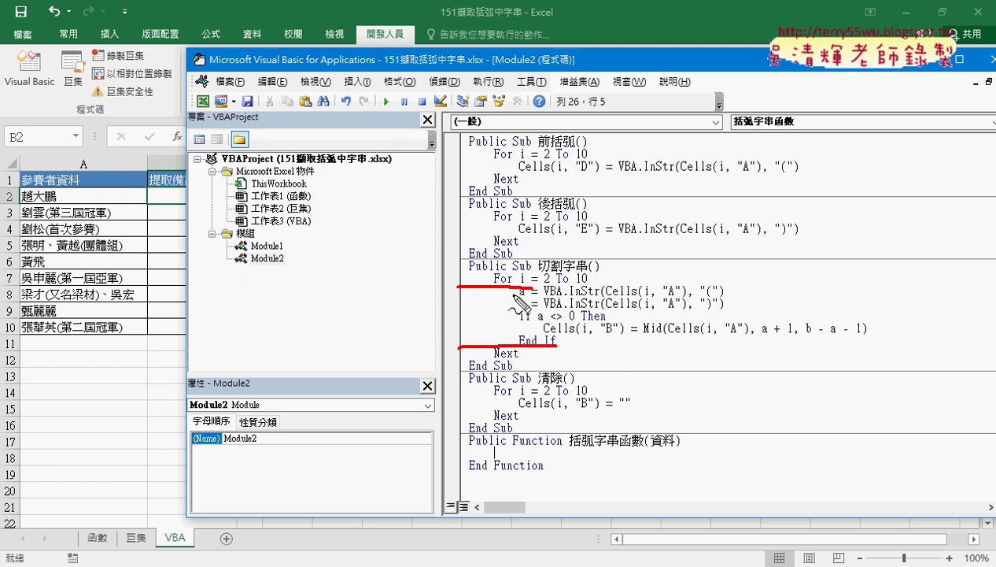
{"action": "left_click_drag", "start_coordinate": [529, 282], "coordinate": [589, 280]}
{"action": "left_click_drag", "start_coordinate": [555, 347], "coordinate": [608, 344]}
{"action": "mouse_move", "coordinate": [447, 307]}
{"action": "left_mouse_down"}
{"action": "mouse_move", "coordinate": [450, 446]}
{"action": "mouse_move", "coordinate": [470, 448]}
{"action": "mouse_move", "coordinate": [466, 456]}
{"action": "left_mouse_up"}
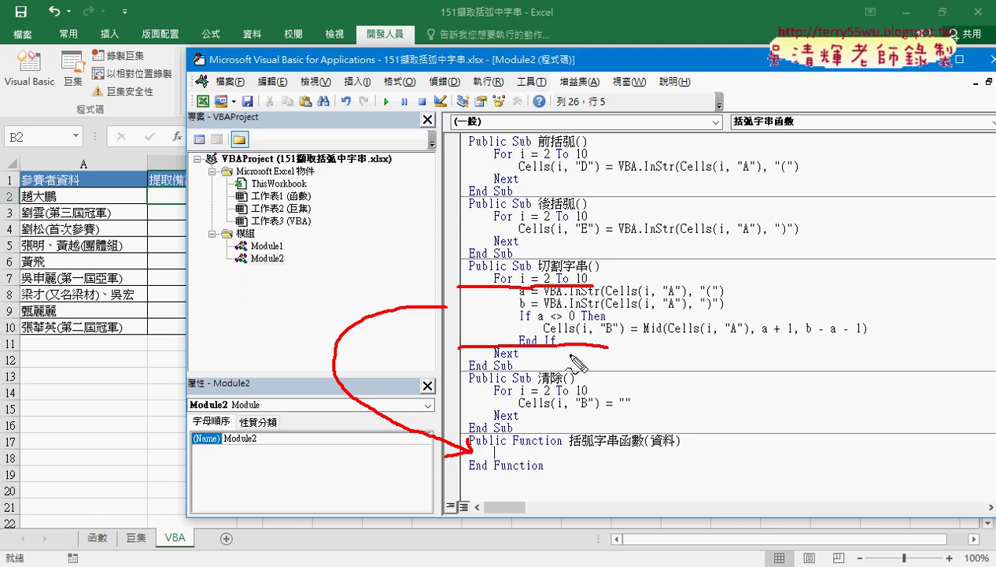
{"action": "key", "text": "Escape"}
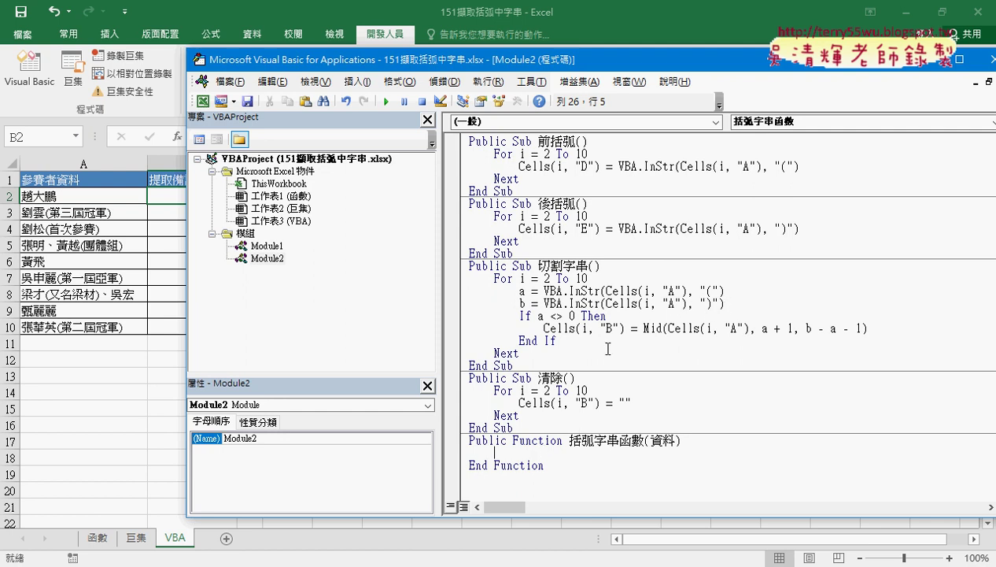
Copy the a/b InStr lines and If…End If block from 切割字串 into 括弧字串函數.
{"action": "left_click_drag", "start_coordinate": [557, 340], "coordinate": [455, 299]}
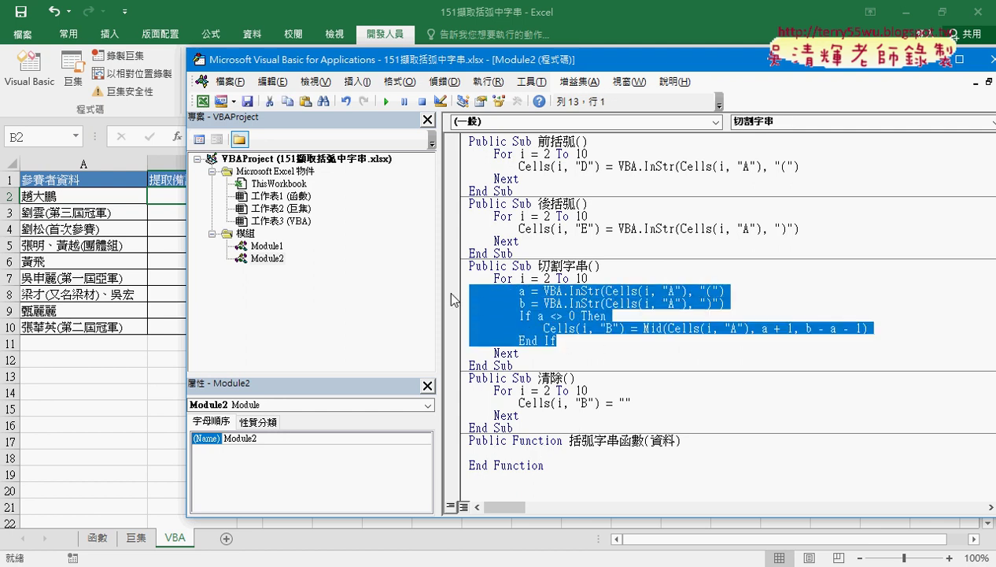
{"action": "left_click", "coordinate": [473, 450]}
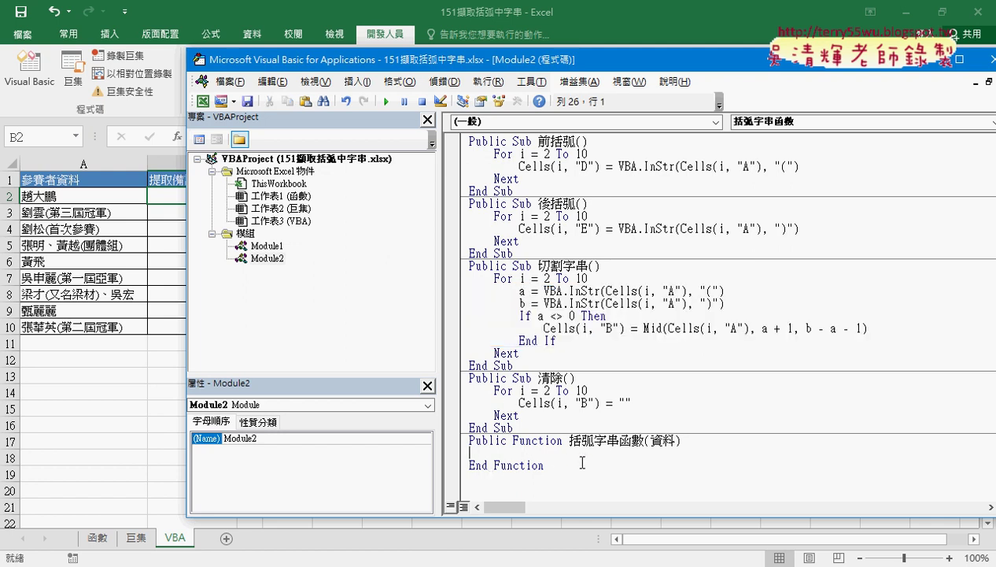
{"action": "type", "text": "a = VBA.InStr(Cells(i, \"A\"), \"(\")         b = VBA.InStr(Cells(i, \"A\"), \")\")         If a <> 0 Then             Cells(i, \"B\") = Mid(Cells(i, \"A\"), a + 1, b - a - 1)         End If"}
{"action": "mouse_move", "coordinate": [559, 465]}
{"action": "left_mouse_down"}
{"action": "mouse_move", "coordinate": [468, 439]}
{"action": "mouse_move", "coordinate": [470, 415]}
{"action": "left_mouse_up"}
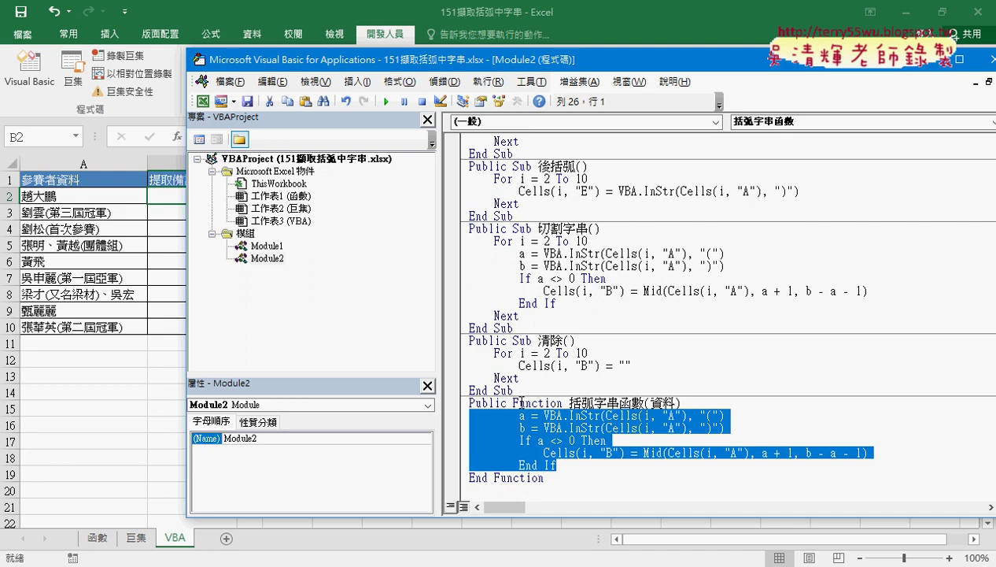
Outdent the pasted lines and replace all three Cells(i, "A") references with 資料.
{"action": "key", "text": "shift+Tab"}
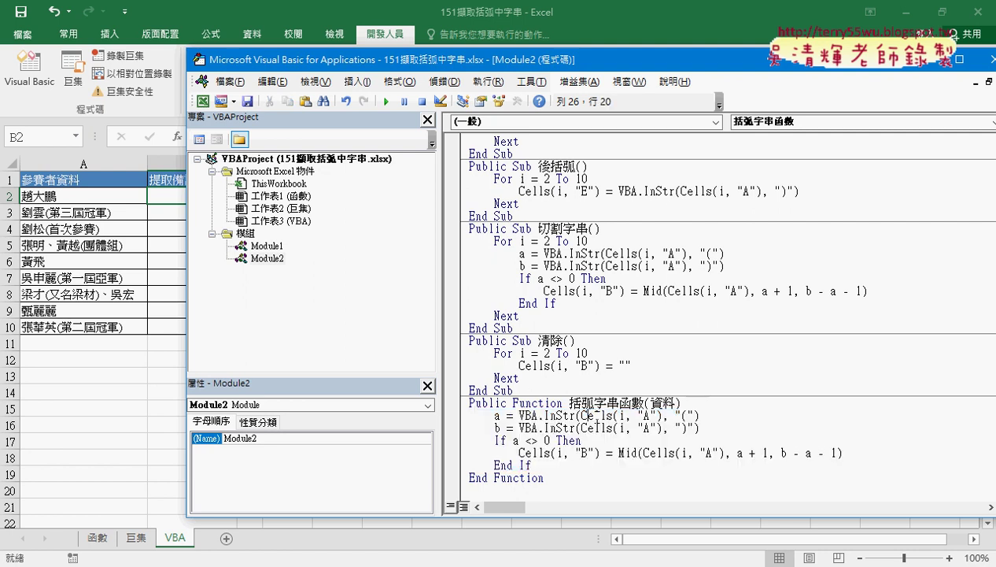
{"action": "left_click_drag", "start_coordinate": [661, 415], "coordinate": [581, 415]}
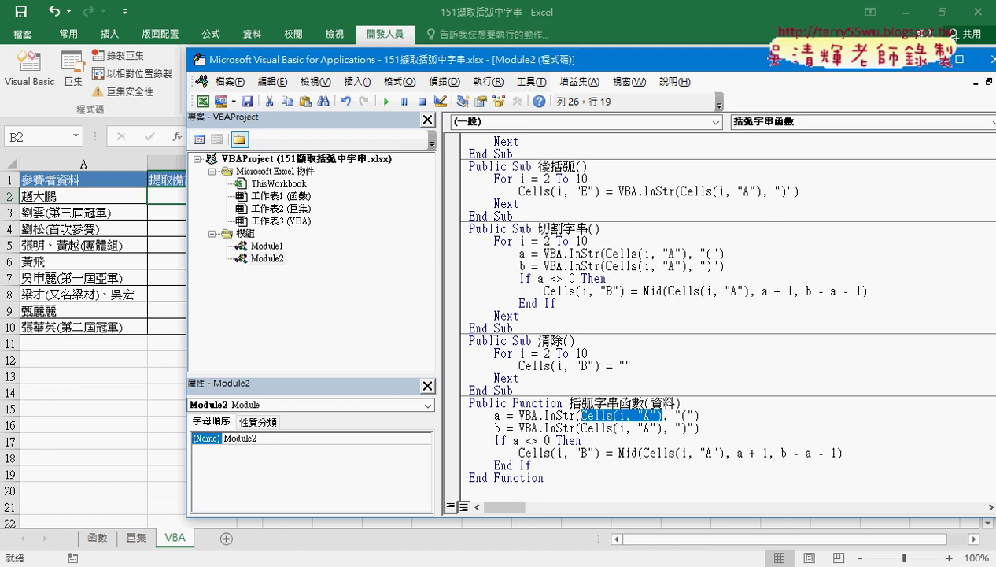
{"action": "left_click_drag", "start_coordinate": [651, 402], "coordinate": [674, 400]}
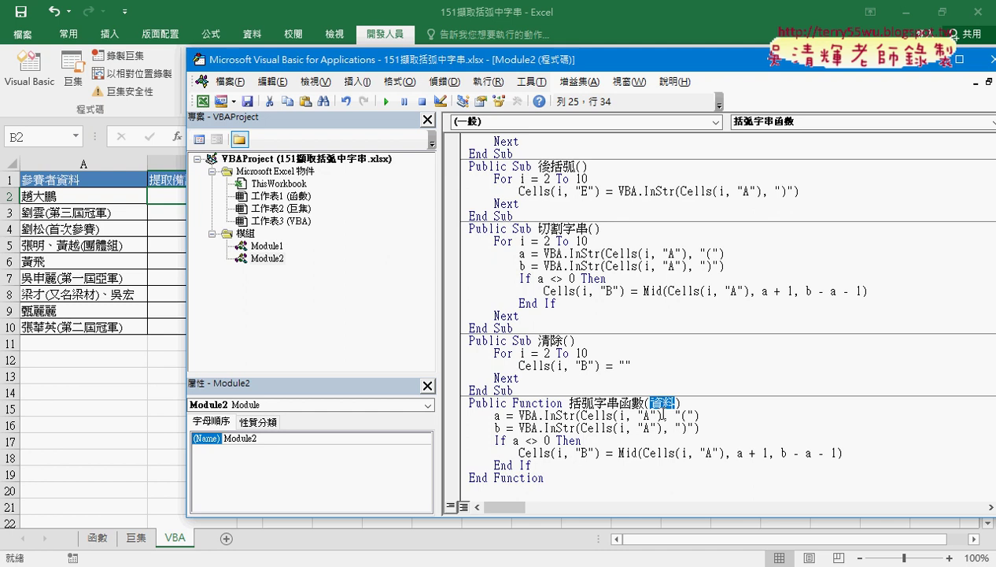
{"action": "left_click_drag", "start_coordinate": [661, 414], "coordinate": [581, 415]}
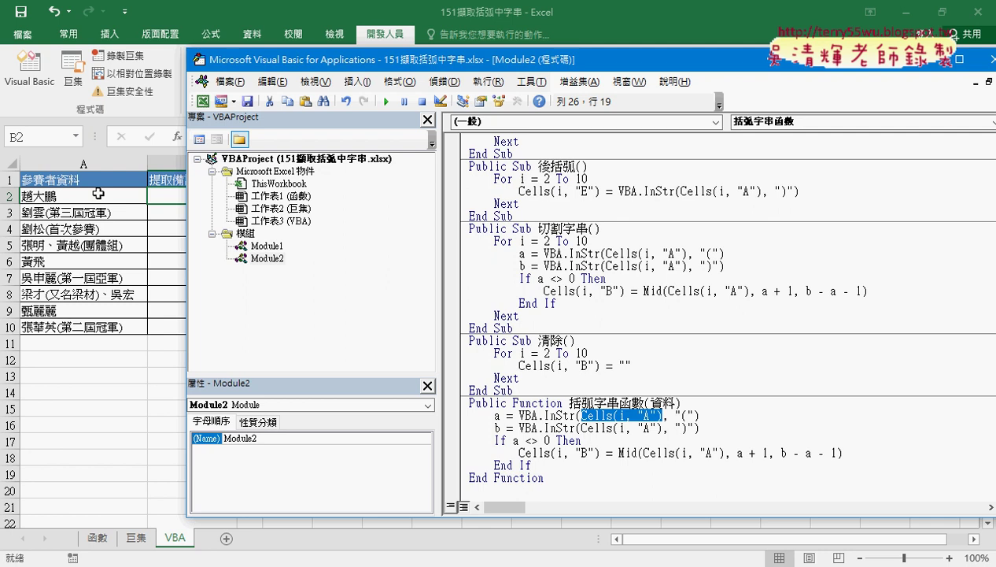
{"action": "type", "text": "資料"}
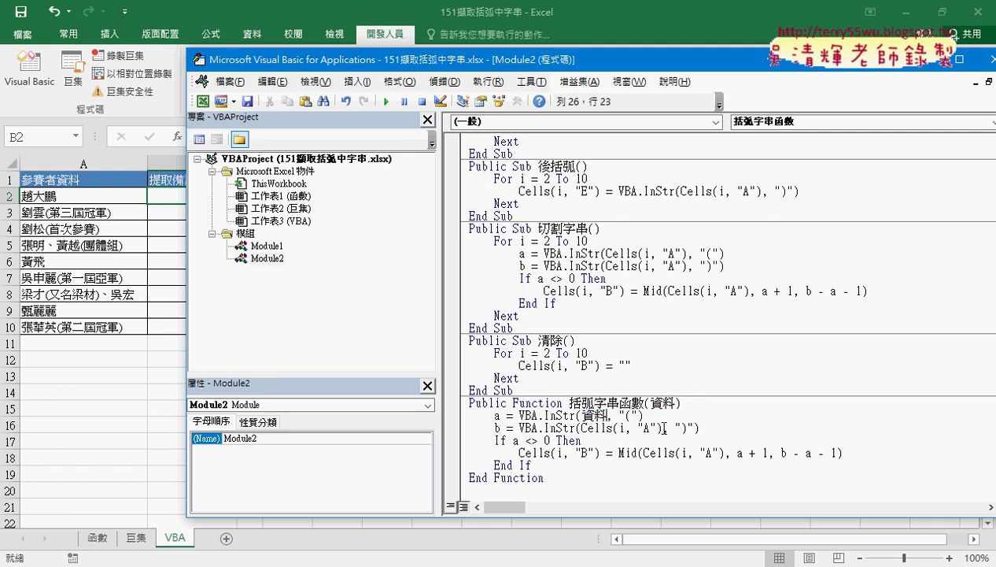
{"action": "left_click_drag", "start_coordinate": [662, 427], "coordinate": [581, 427]}
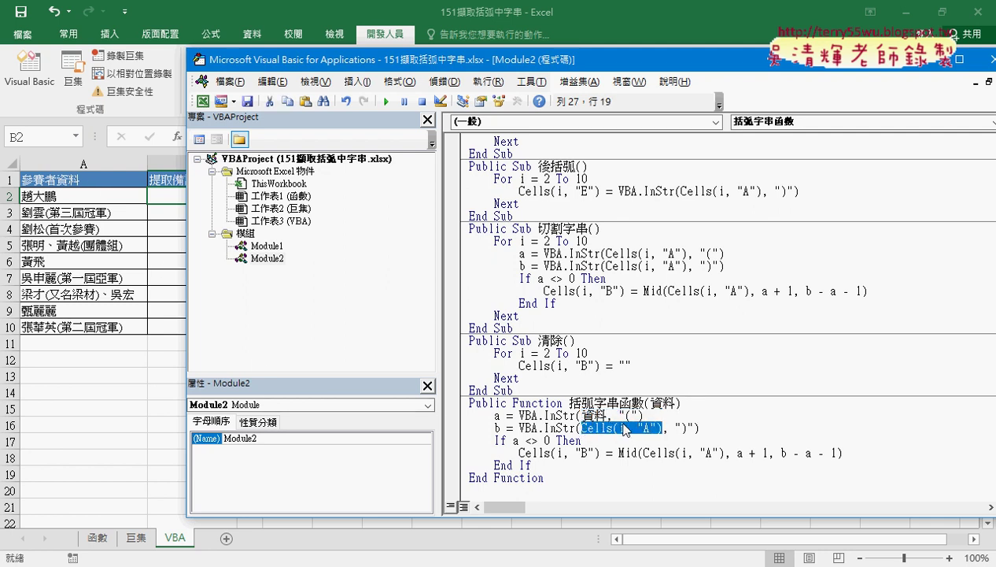
{"action": "type", "text": "資料"}
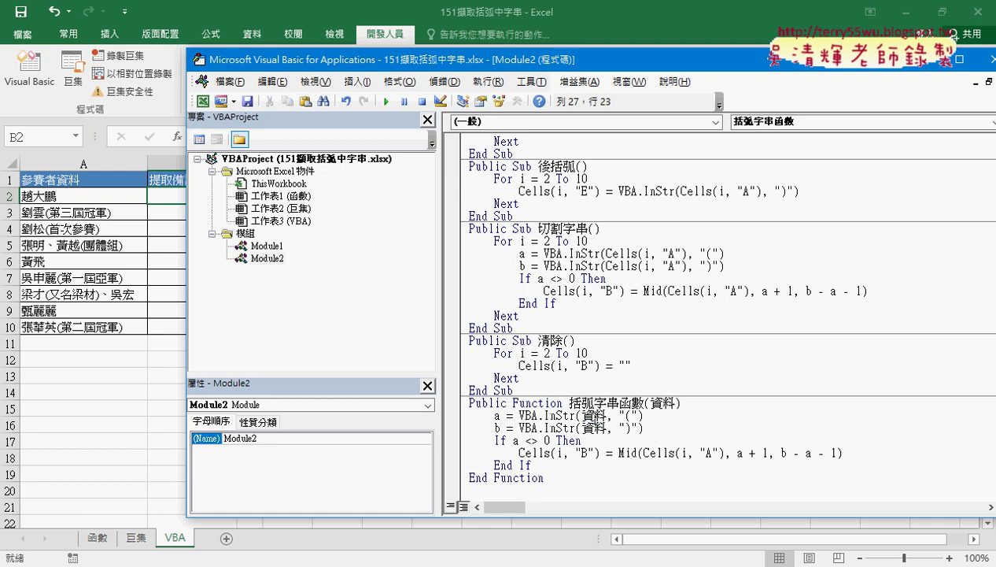
{"action": "left_click_drag", "start_coordinate": [724, 452], "coordinate": [639, 452]}
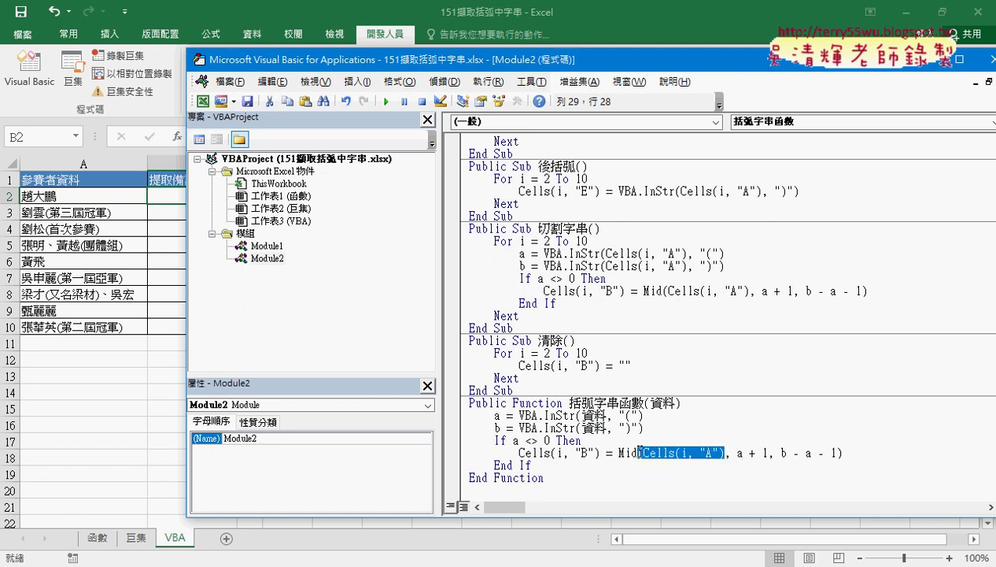
{"action": "type", "text": "資料"}
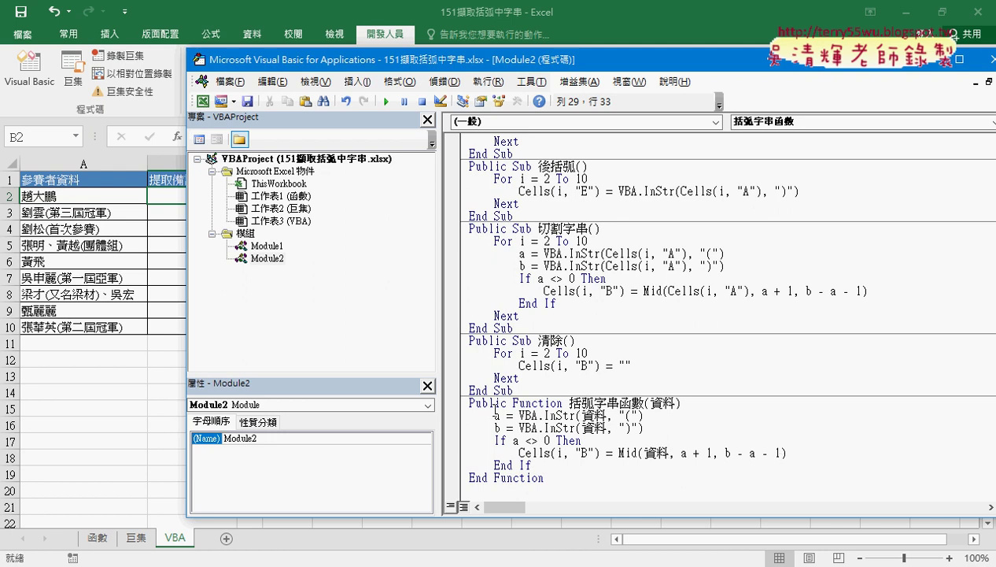
Review the InStr assignment to a and select Cells(i, "B") on the Mid line.
{"action": "left_click_drag", "start_coordinate": [519, 414], "coordinate": [644, 414]}
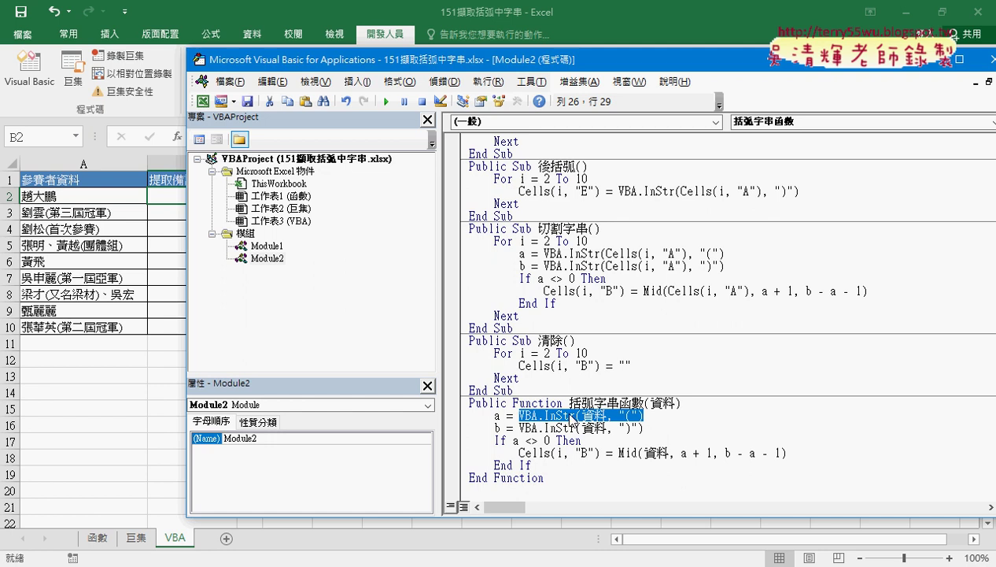
{"action": "double_click", "coordinate": [497, 415]}
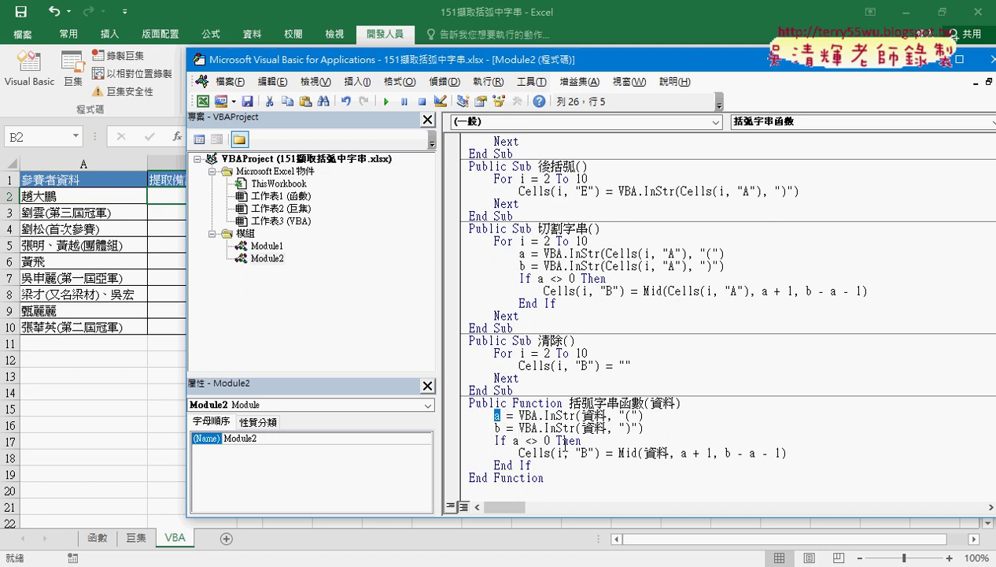
{"action": "left_click_drag", "start_coordinate": [601, 453], "coordinate": [520, 453]}
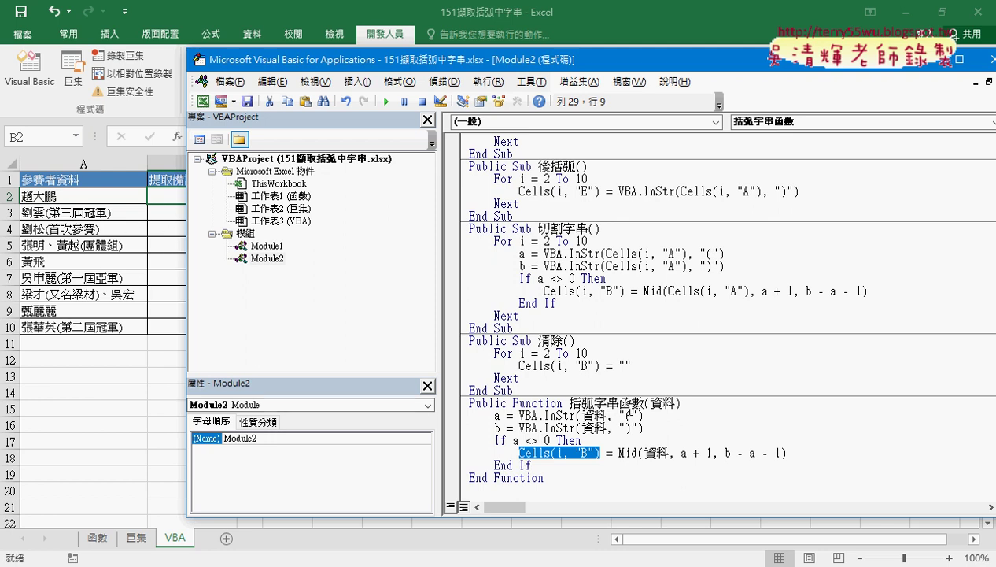
Replace Cells(i, "B") on the Mid line with the function name 括弧字串函數.
{"action": "left_click", "coordinate": [570, 402]}
{"action": "left_click_drag", "start_coordinate": [570, 402], "coordinate": [644, 402]}
{"action": "key", "text": "ctrl+c"}
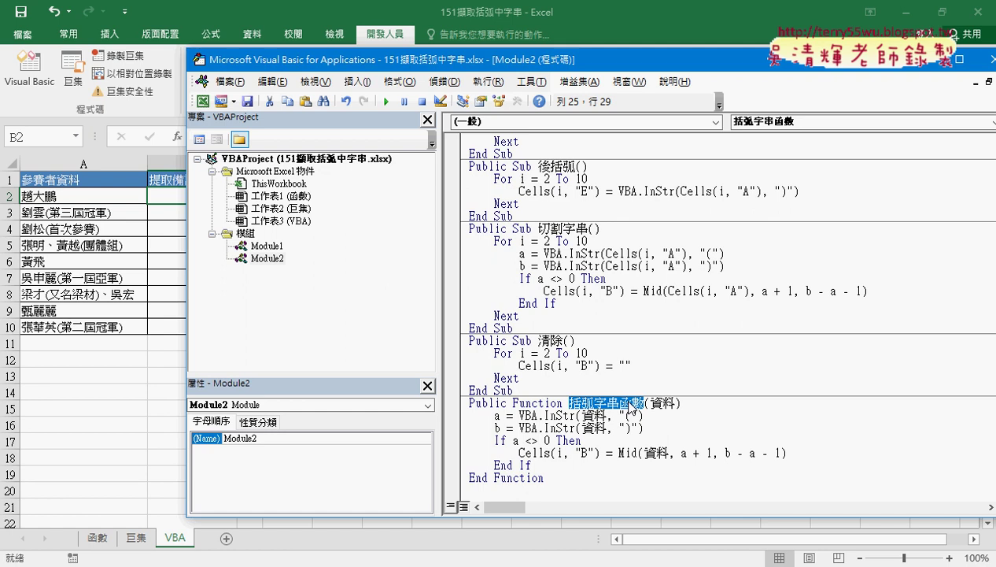
{"action": "left_click_drag", "start_coordinate": [599, 453], "coordinate": [519, 452]}
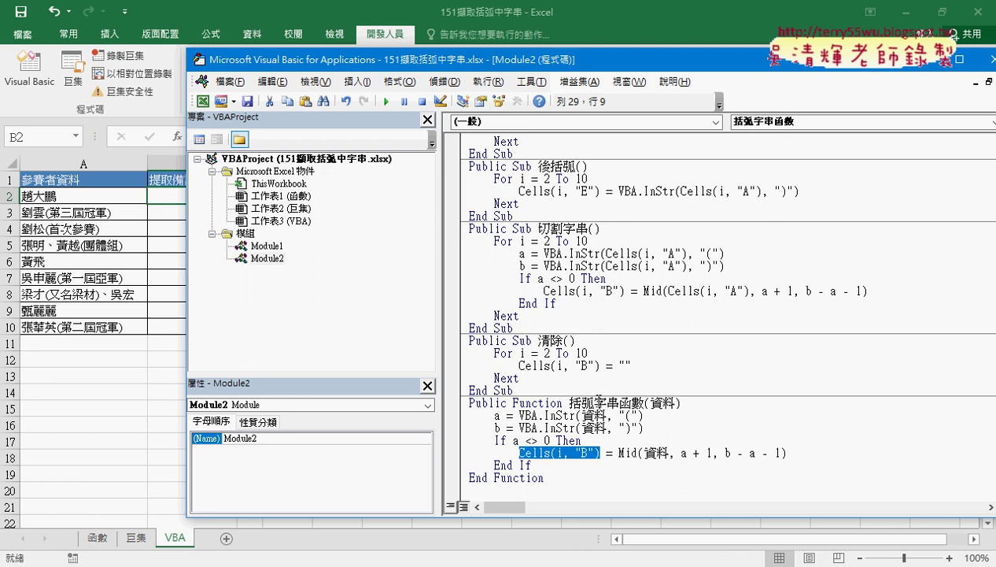
{"action": "key", "text": "ctrl+v"}
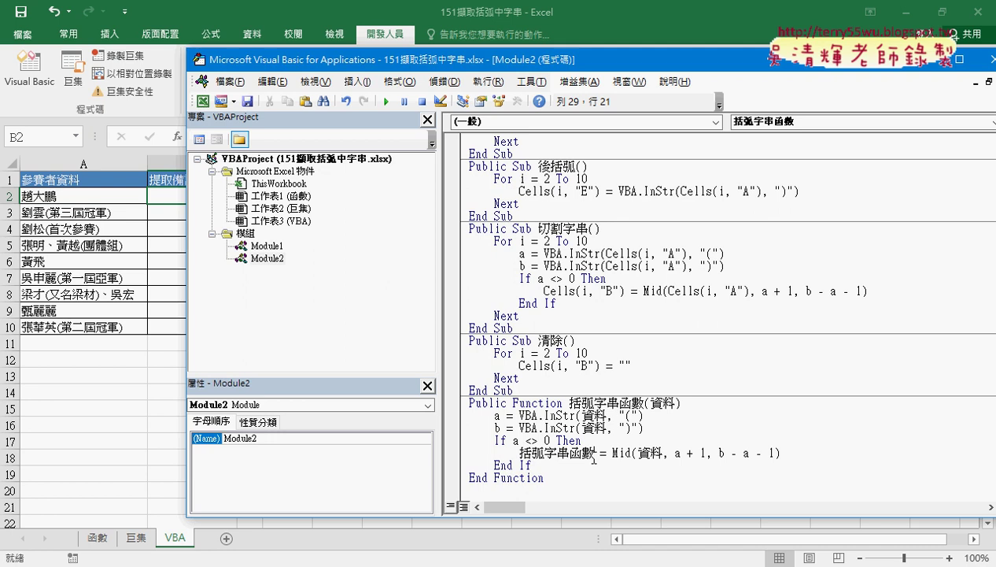
{"action": "left_click_drag", "start_coordinate": [594, 455], "coordinate": [519, 453]}
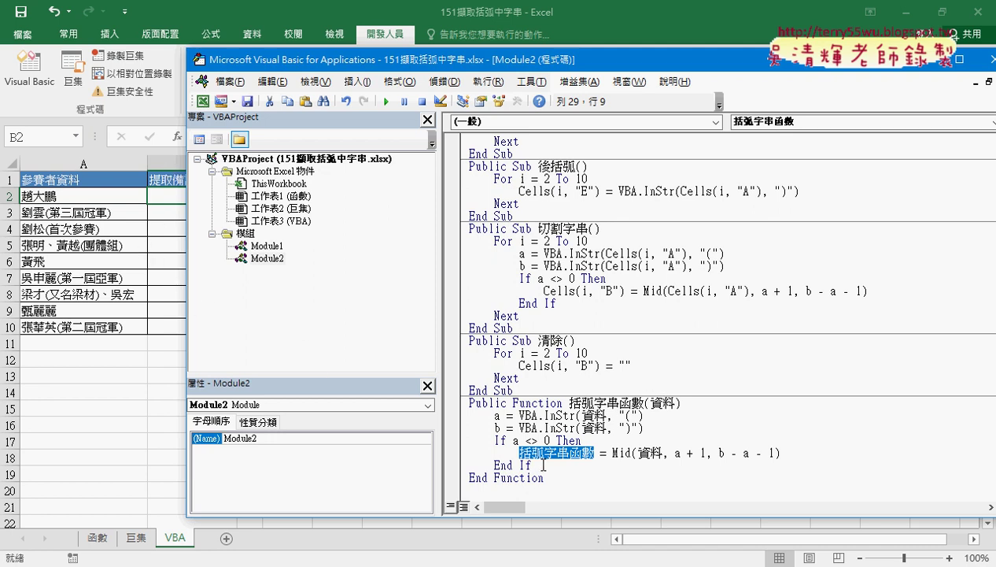
{"action": "left_click_drag", "start_coordinate": [570, 402], "coordinate": [644, 402]}
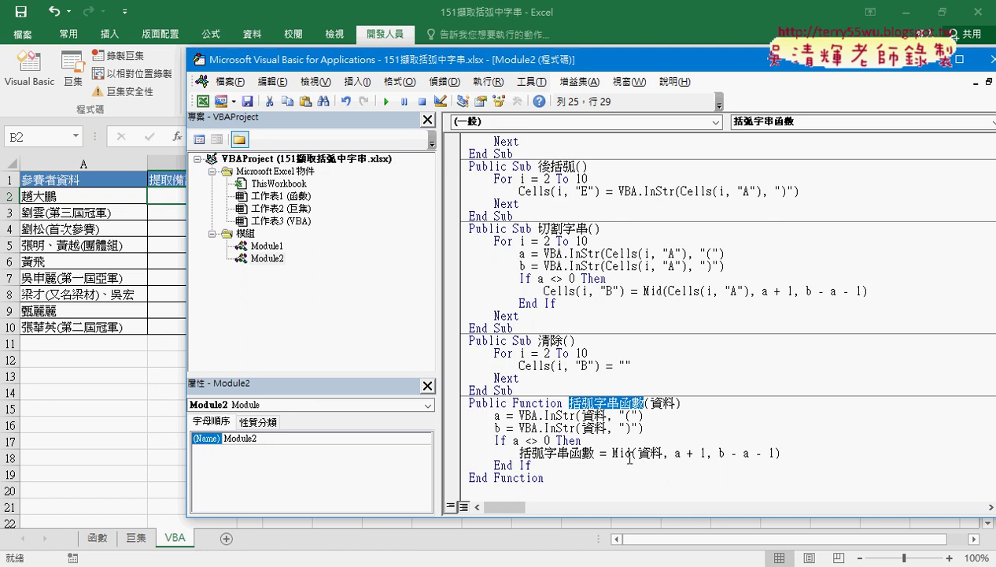
{"action": "left_click", "coordinate": [554, 450]}
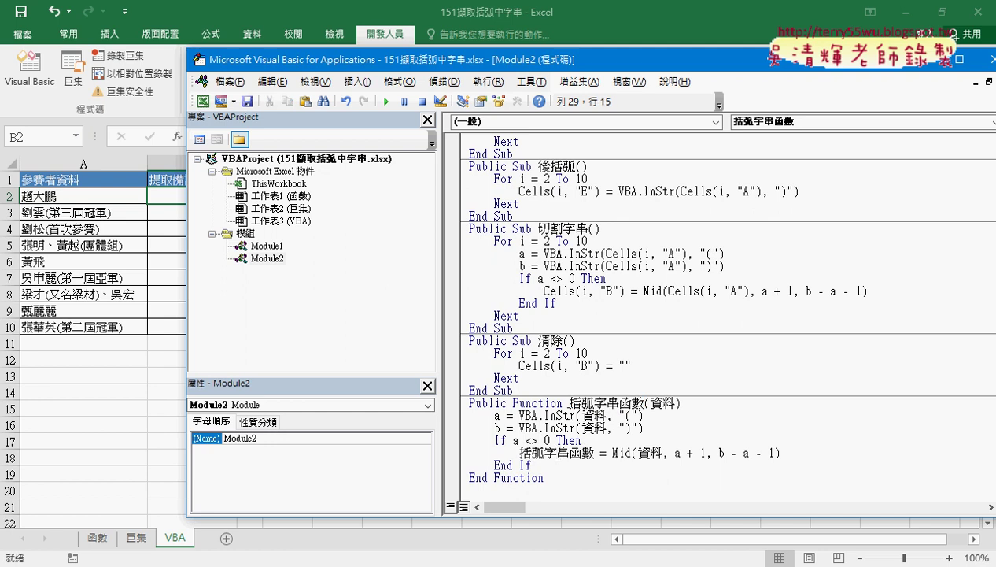
{"action": "left_click_drag", "start_coordinate": [606, 254], "coordinate": [688, 253]}
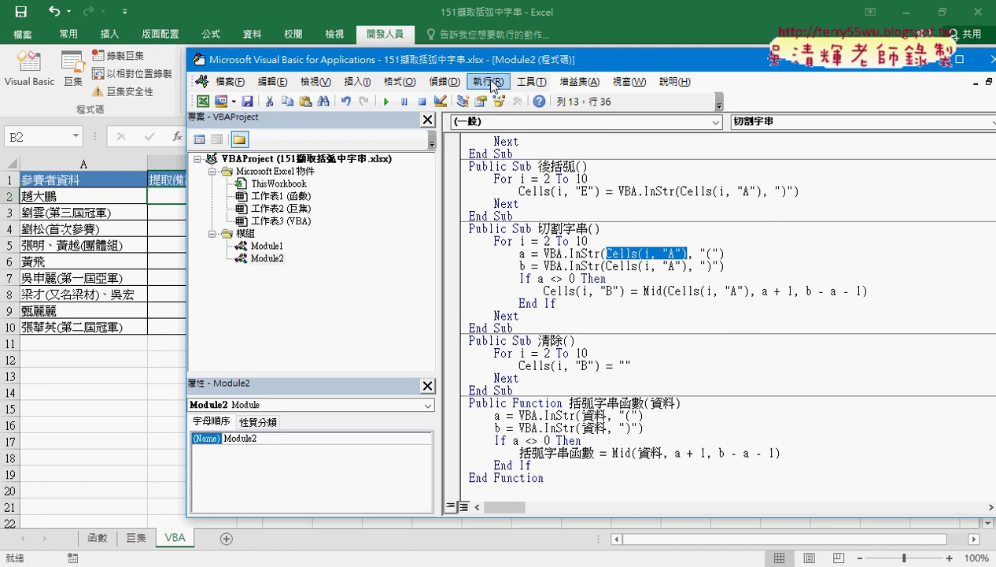
Enter =括弧字串函數(A2) in B2 and fill it down to B10.
{"action": "left_click_drag", "start_coordinate": [500, 66], "coordinate": [655, 69]}
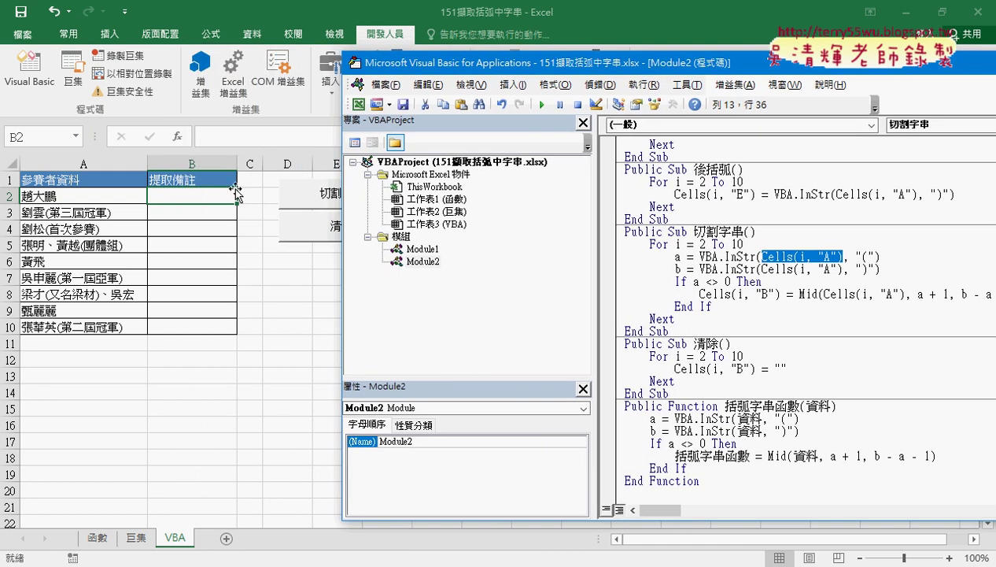
{"action": "left_click", "coordinate": [180, 139]}
{"action": "left_click", "coordinate": [179, 139]}
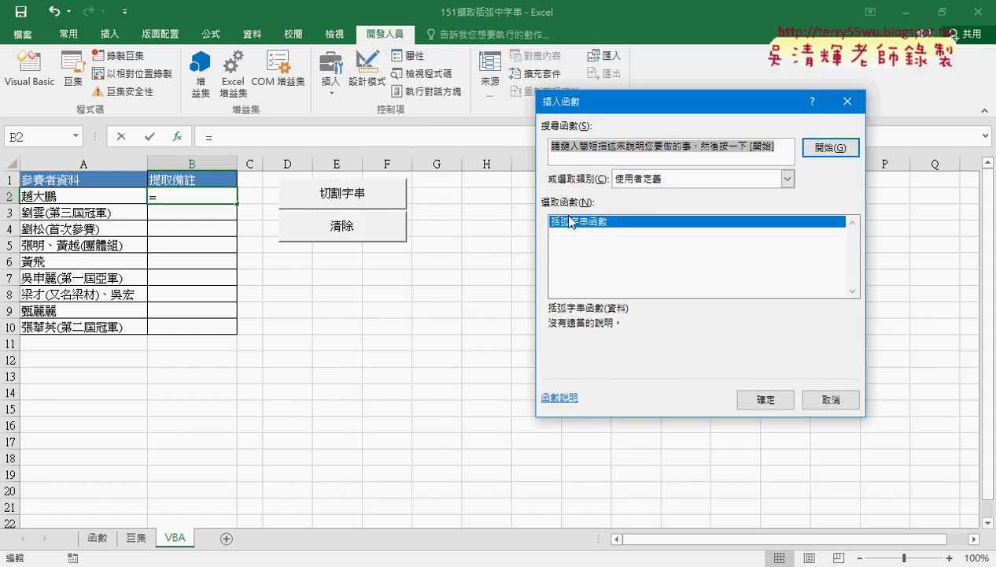
{"action": "left_click", "coordinate": [765, 400]}
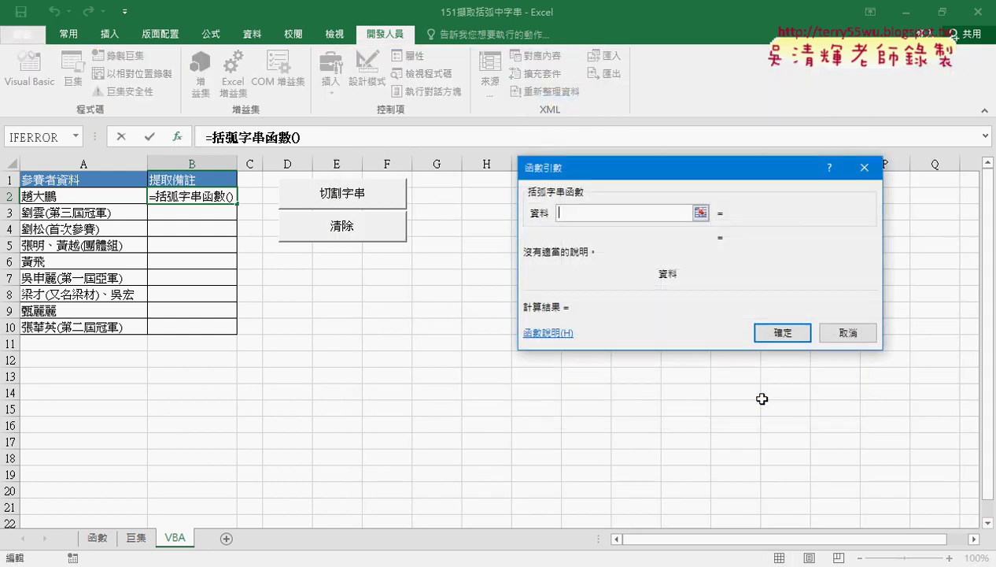
{"action": "left_click", "coordinate": [92, 197]}
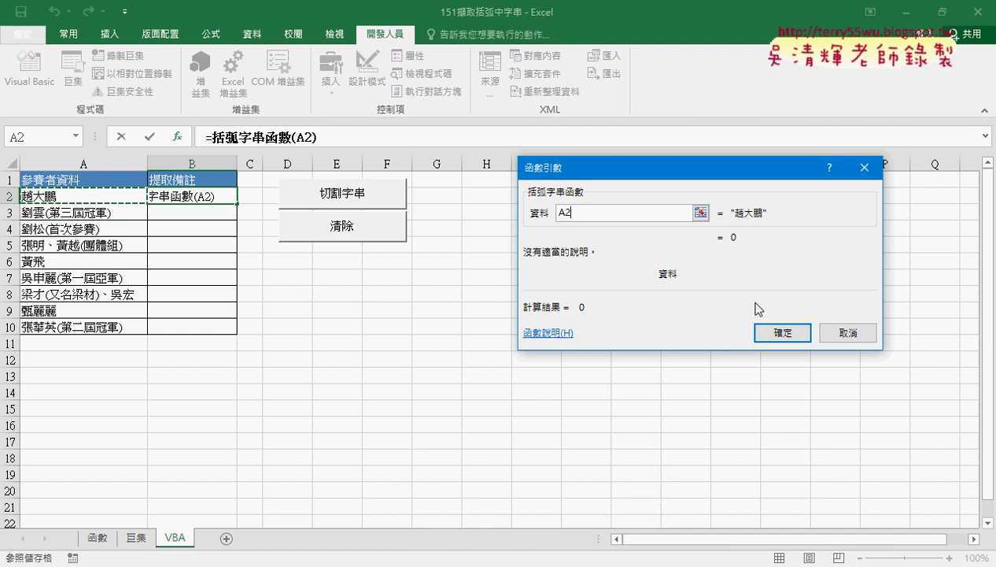
{"action": "left_click", "coordinate": [784, 332]}
{"action": "left_click_drag", "start_coordinate": [236, 203], "coordinate": [237, 330]}
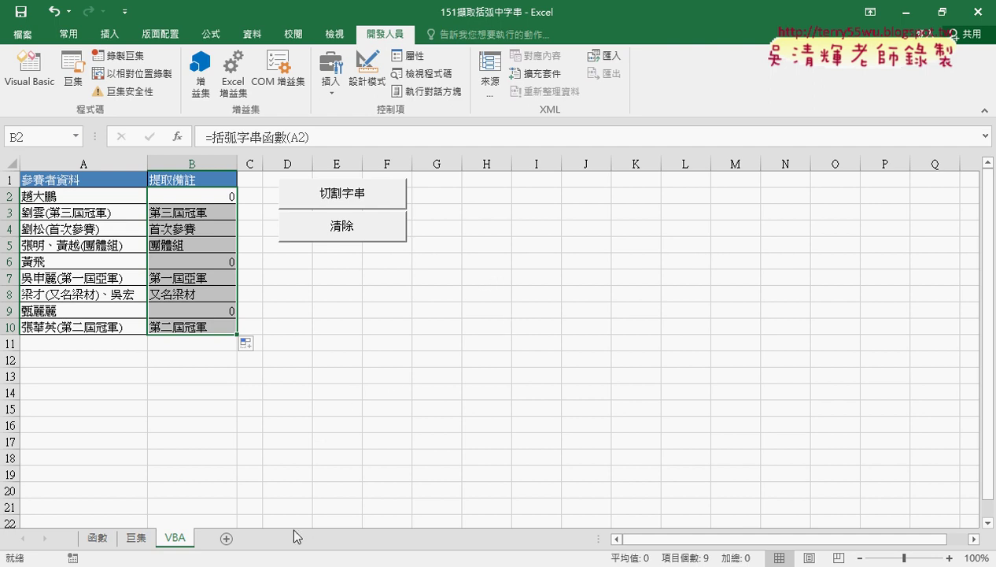
Switch back to the VBA editor and bring the 括弧字串函數 code into view.
{"action": "left_click", "coordinate": [323, 566]}
{"action": "left_click", "coordinate": [417, 521]}
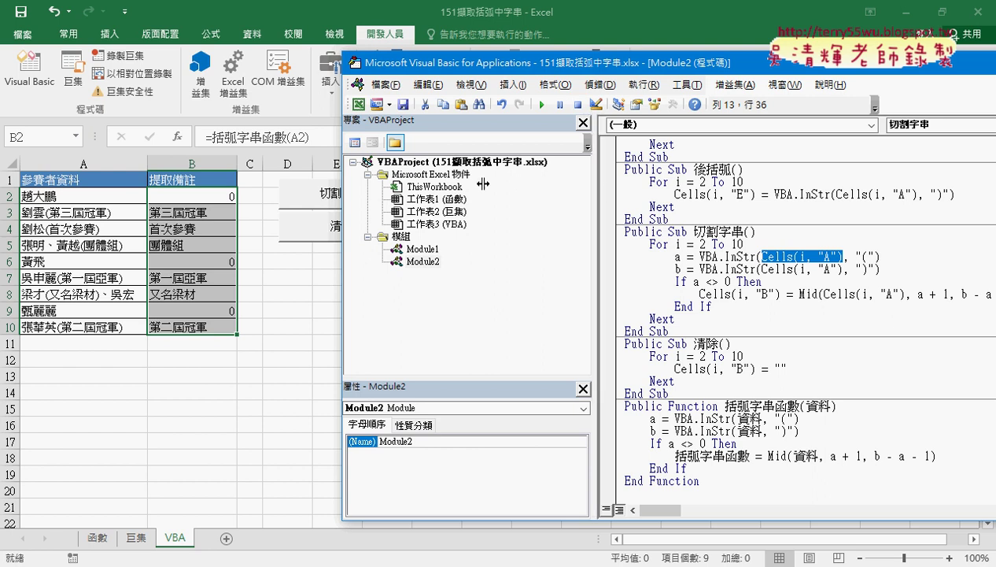
{"action": "left_click_drag", "start_coordinate": [500, 64], "coordinate": [431, 37]}
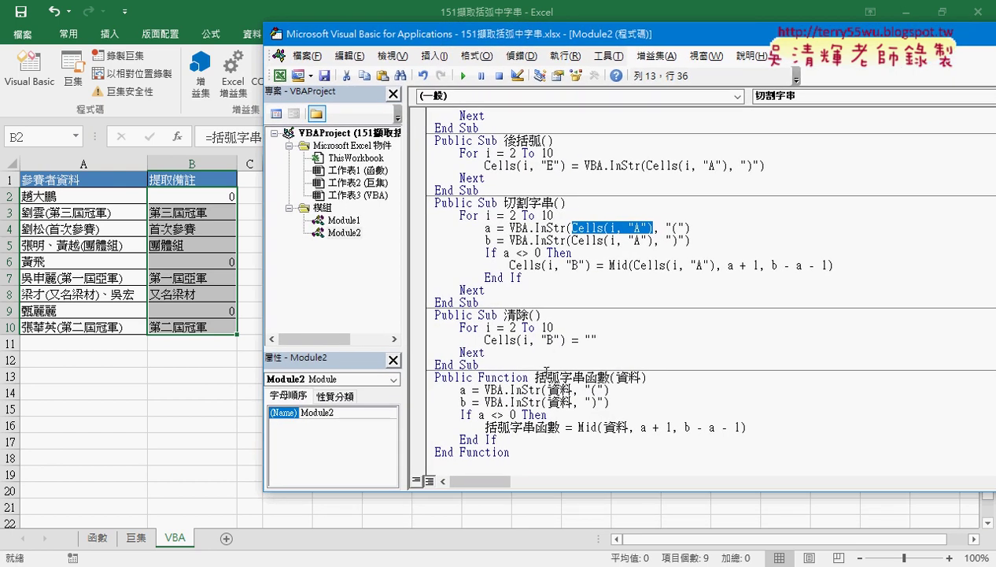
{"action": "left_click_drag", "start_coordinate": [535, 377], "coordinate": [608, 376]}
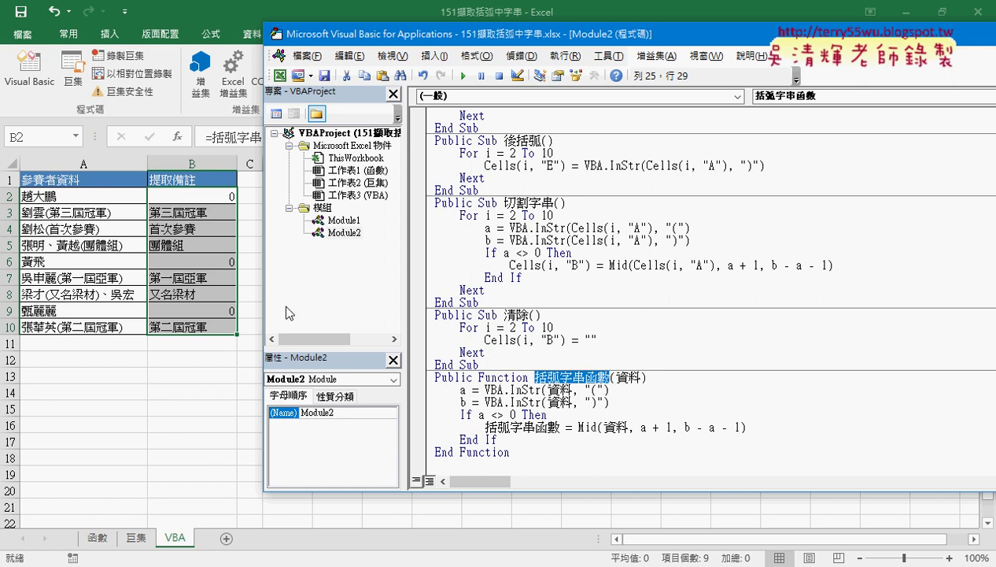
Add a blank line after the Mid assignment inside the If a <> 0 Then block.
{"action": "left_click", "coordinate": [461, 415]}
{"action": "left_click_drag", "start_coordinate": [461, 415], "coordinate": [547, 415]}
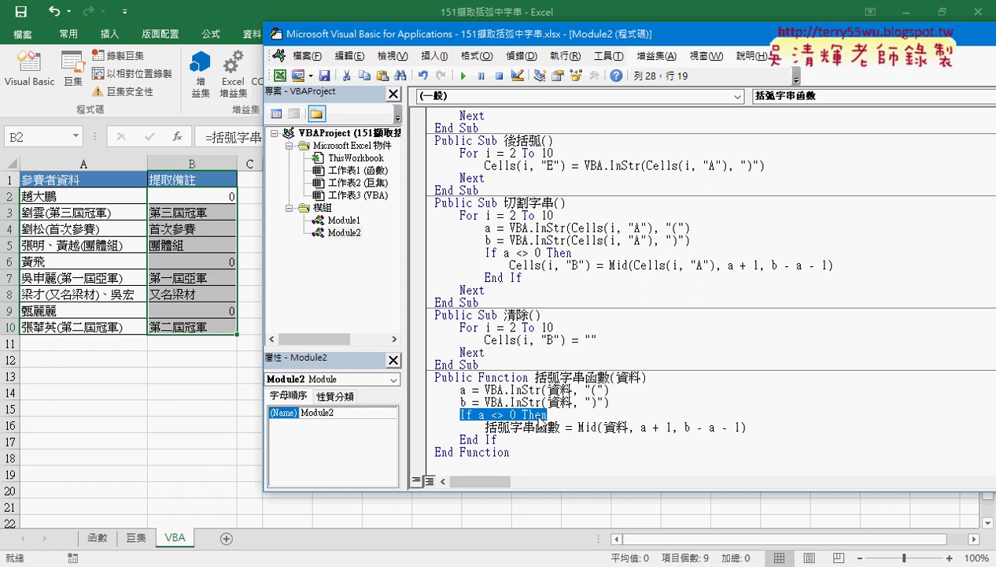
{"action": "left_click_drag", "start_coordinate": [486, 427], "coordinate": [759, 430]}
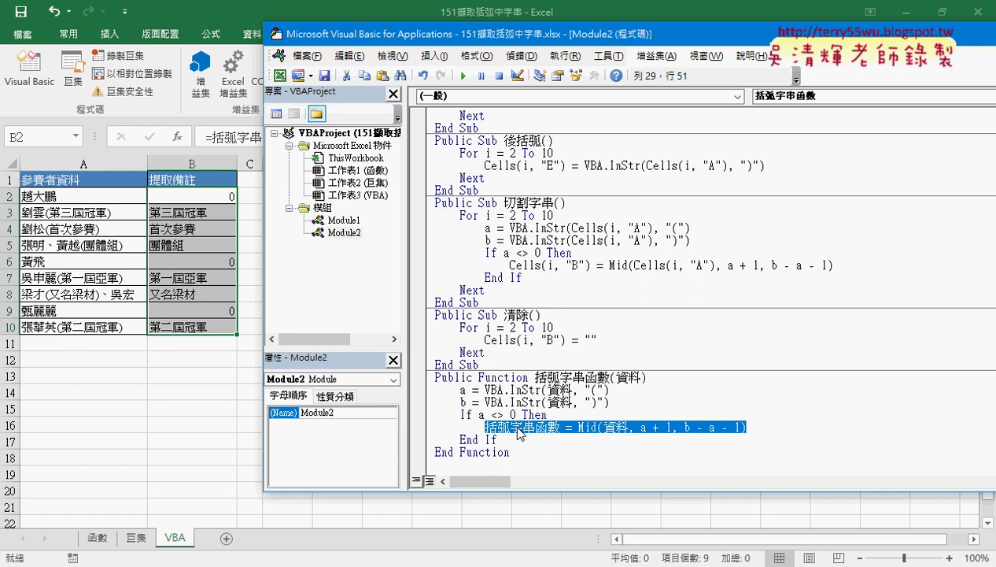
{"action": "left_click", "coordinate": [768, 428]}
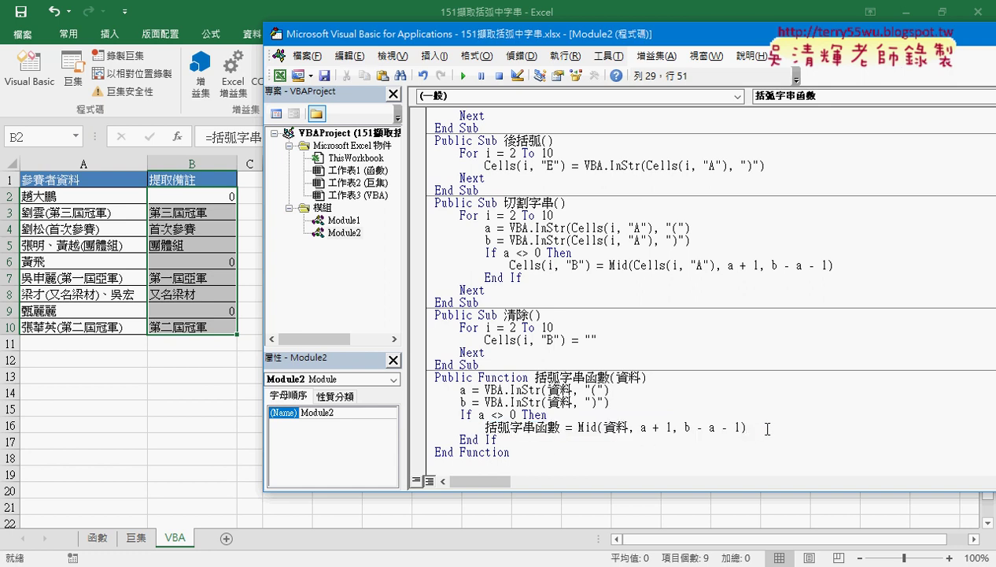
{"action": "key", "text": "Return"}
{"action": "key", "text": "BackSpace"}
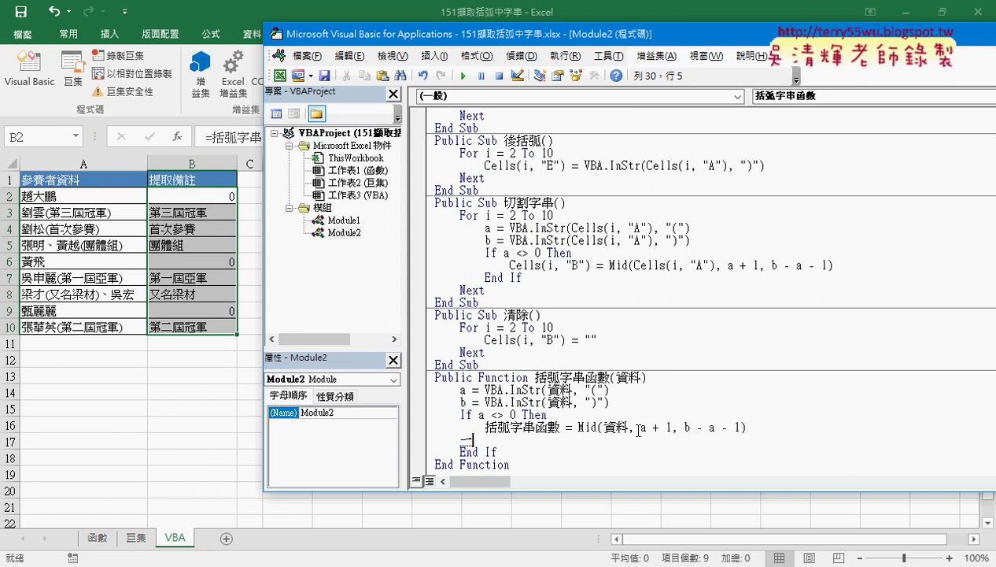
Add an Else branch setting 括弧字串函數 = "" in the VBA code, then go back to Excel.
{"action": "type", "text": "else"}
{"action": "key", "text": "Return"}
{"action": "key", "text": "Tab"}
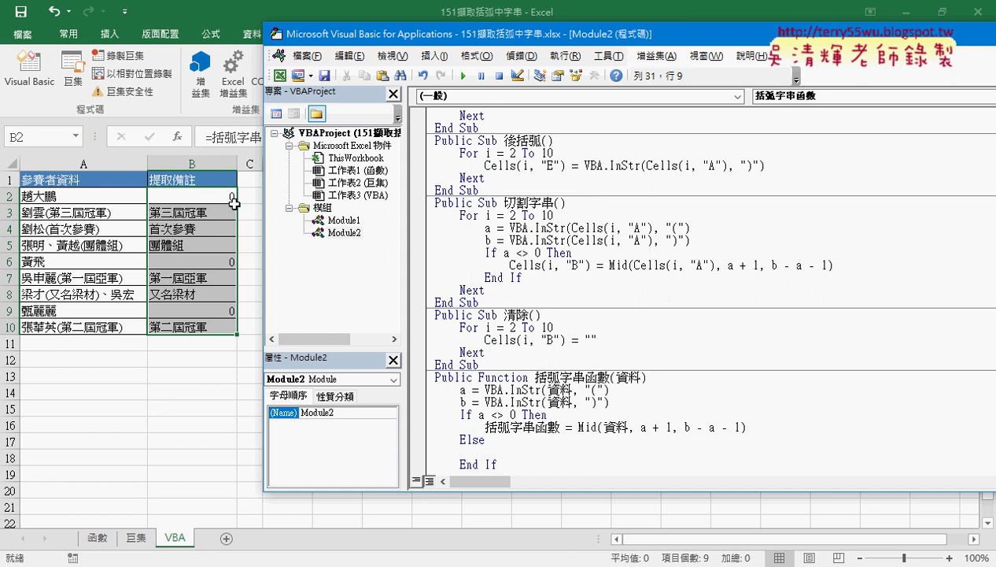
{"action": "mouse_move", "coordinate": [484, 427]}
{"action": "left_mouse_down"}
{"action": "mouse_move", "coordinate": [577, 429]}
{"action": "mouse_move", "coordinate": [514, 456]}
{"action": "left_mouse_up"}
{"action": "type", "text": "括弧字串函數 ="}
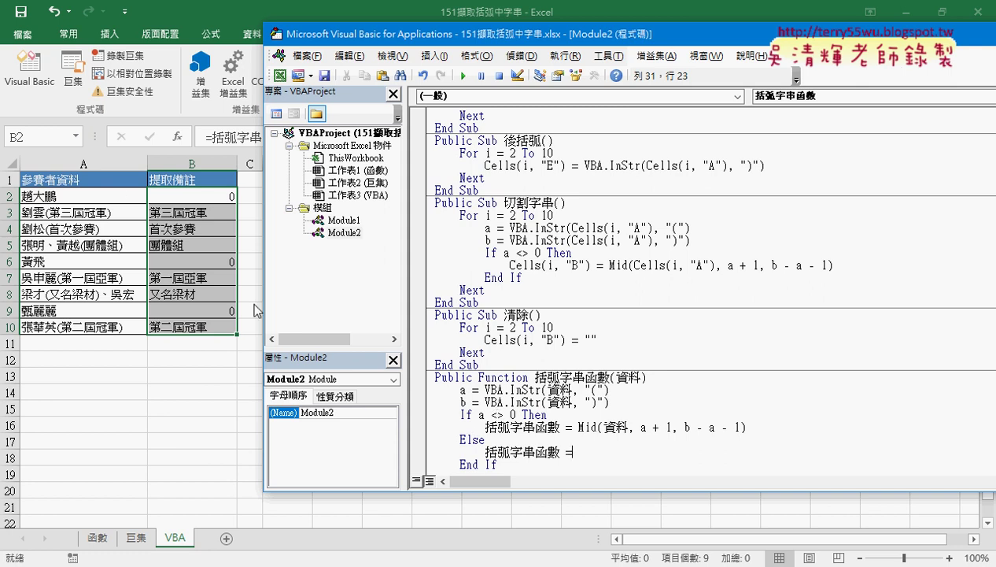
{"action": "type", "text": "\"\""}
{"action": "left_click_drag", "start_coordinate": [591, 452], "coordinate": [432, 442]}
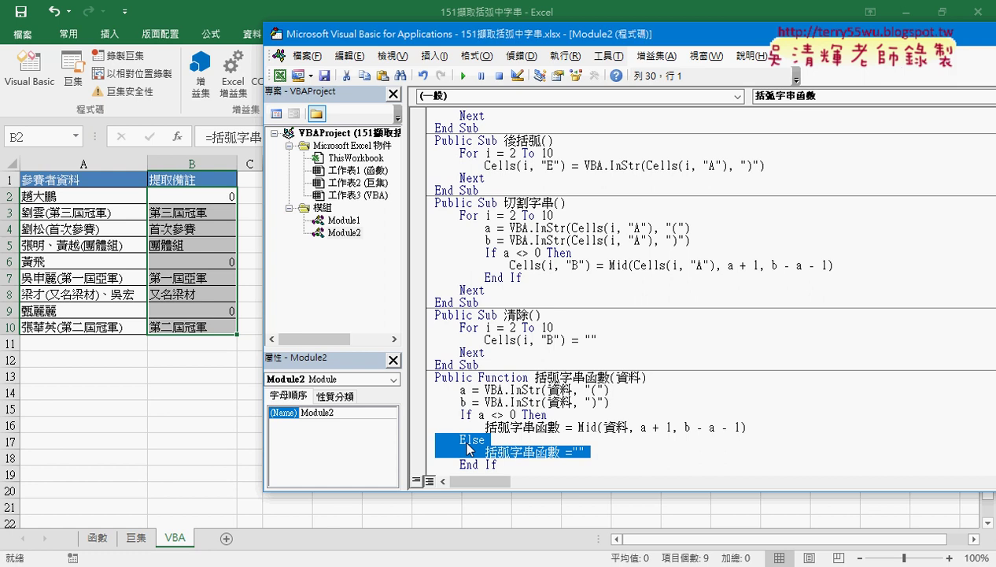
{"action": "left_click", "coordinate": [618, 440]}
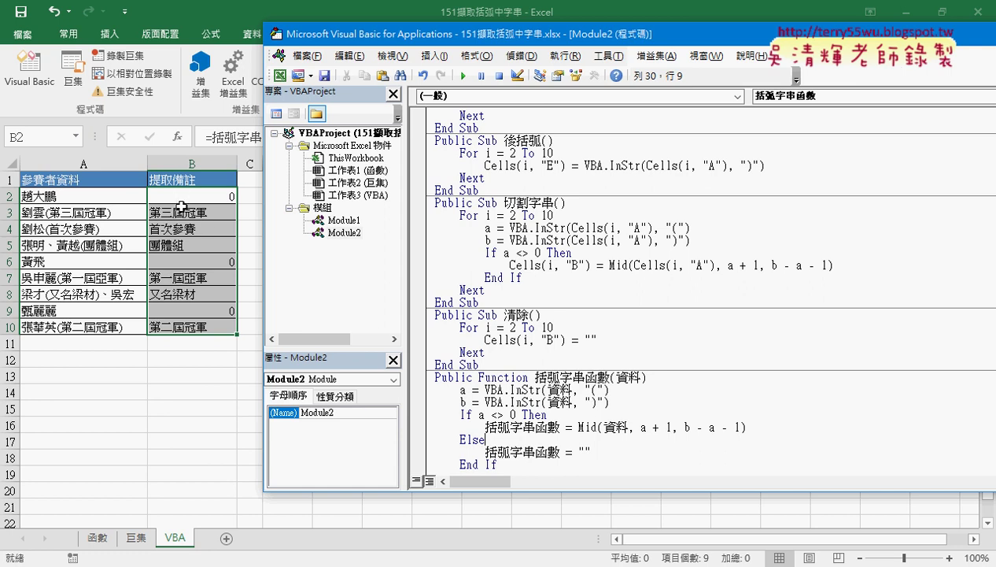
{"action": "left_click", "coordinate": [183, 196]}
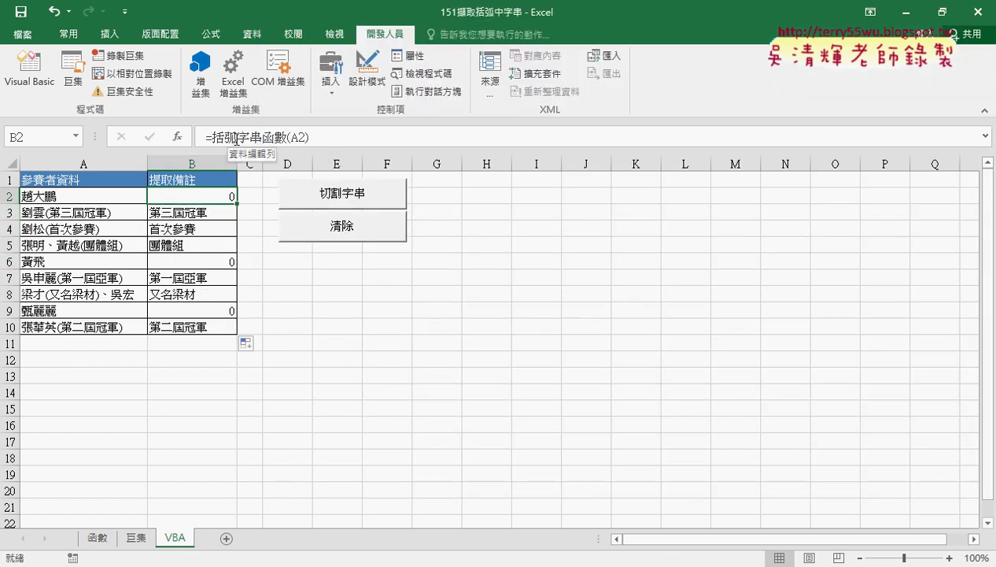
Re-enter B2's formula so B2, B6 and B9 show blank, then return to the code window.
{"action": "left_click", "coordinate": [235, 140]}
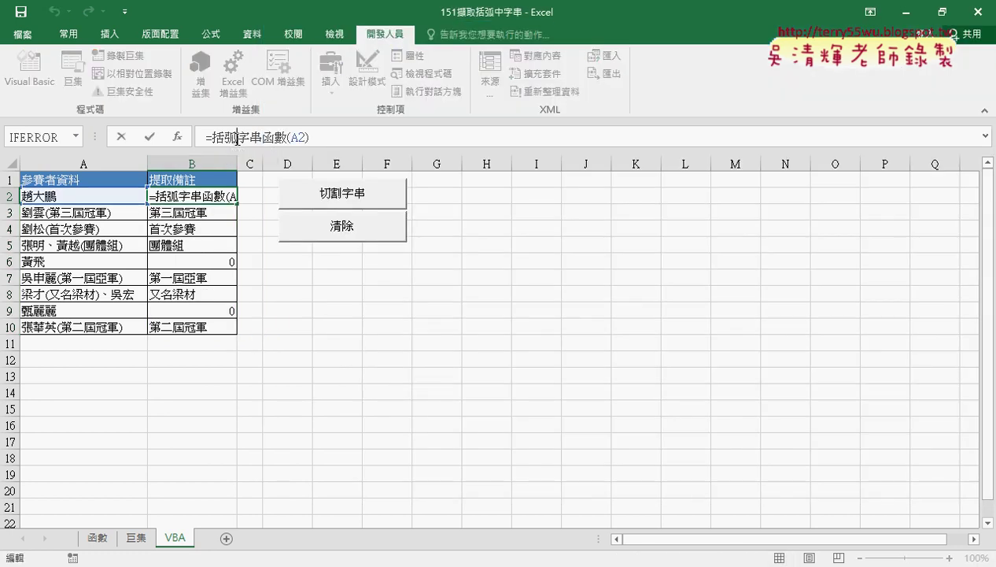
{"action": "left_click", "coordinate": [148, 137]}
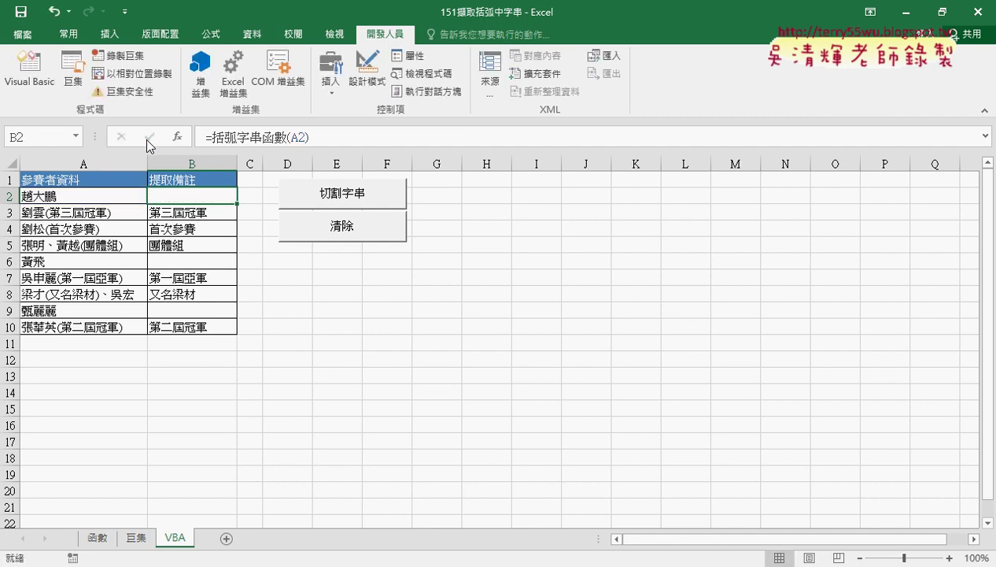
{"action": "left_click", "coordinate": [224, 259]}
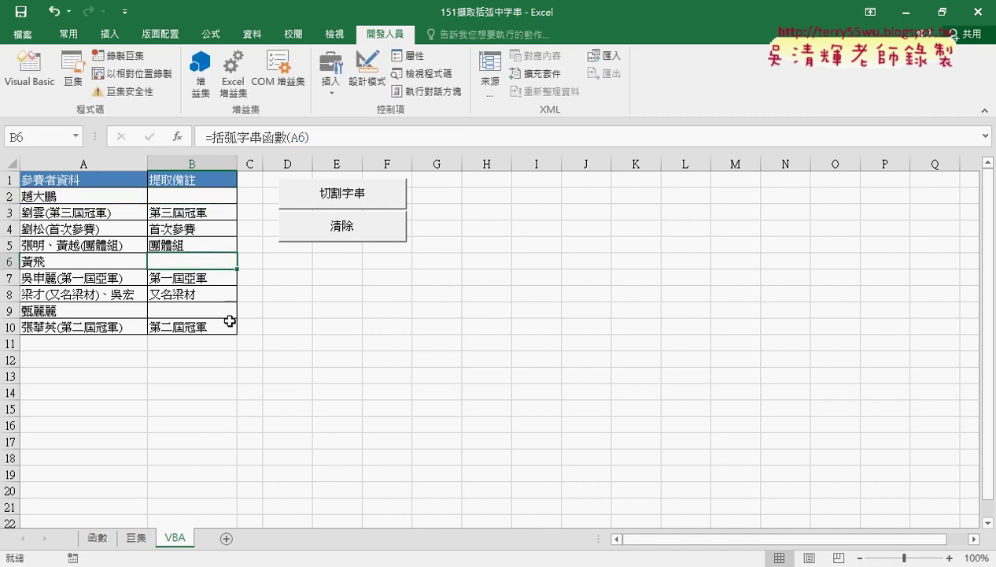
{"action": "left_click", "coordinate": [229, 311]}
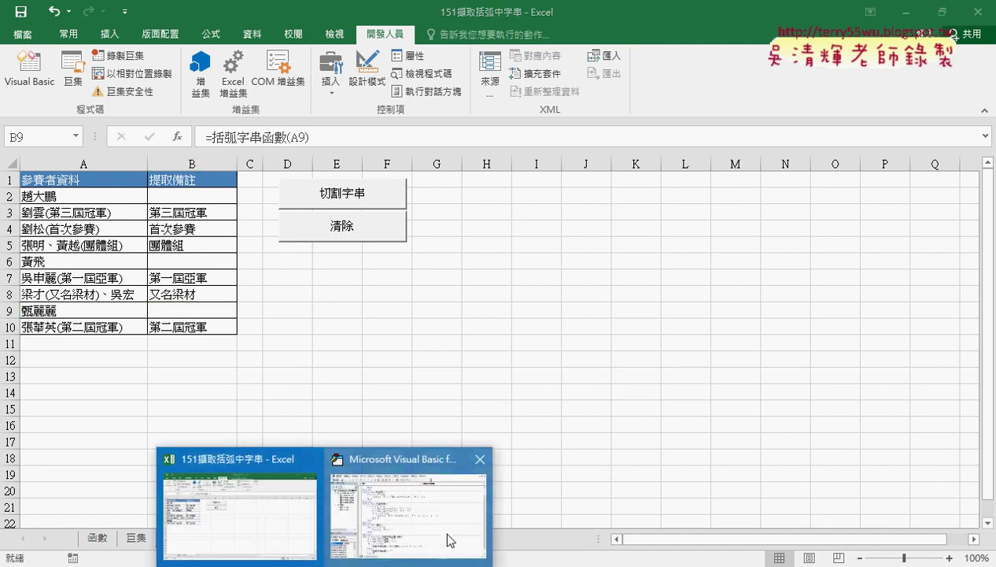
{"action": "left_click", "coordinate": [434, 517]}
{"action": "left_click_drag", "start_coordinate": [555, 489], "coordinate": [557, 525]}
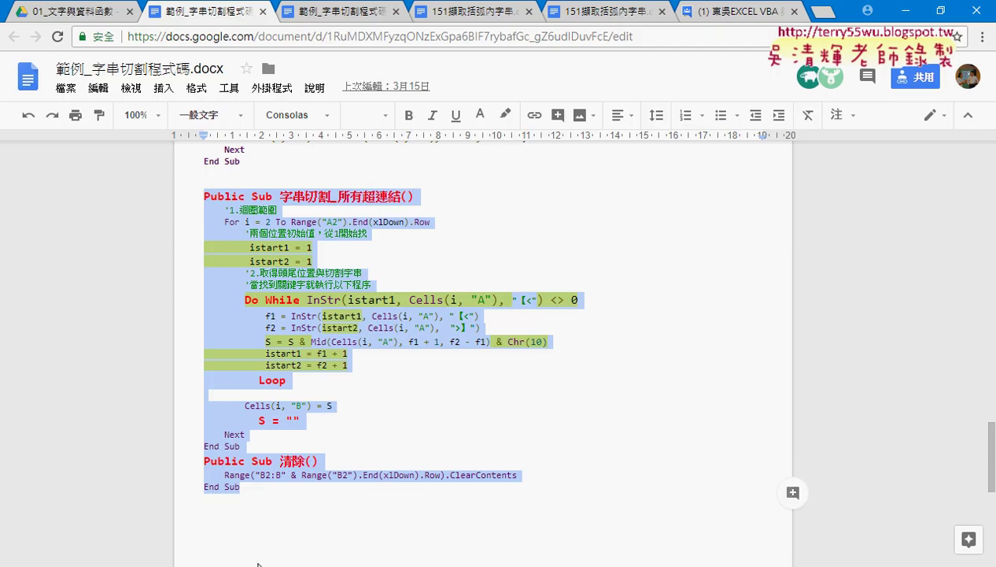
Switch to the 151擷取括弧內字串.docx notes and scroll to the macro code.
{"action": "left_click", "coordinate": [446, 19]}
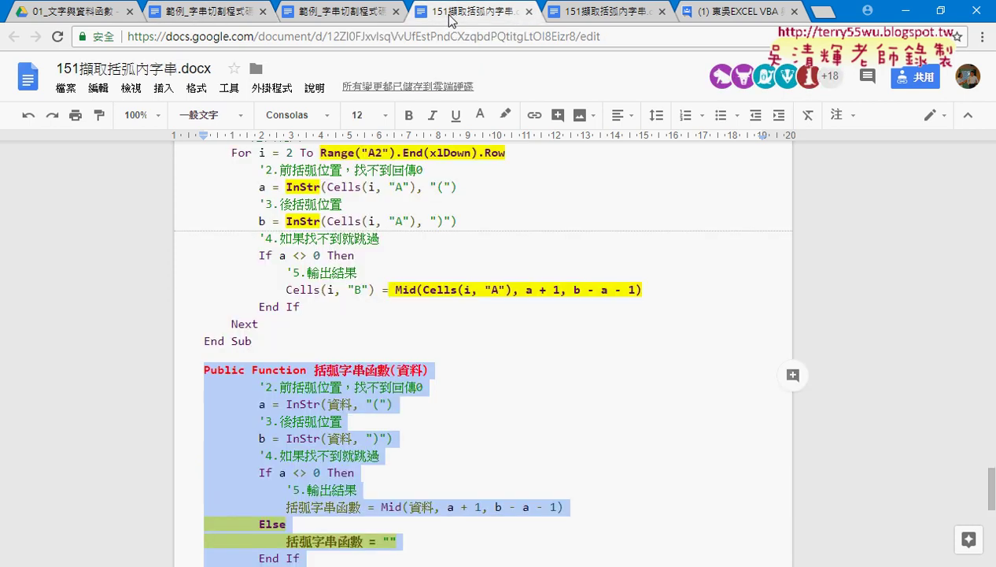
{"action": "left_click", "coordinate": [395, 311]}
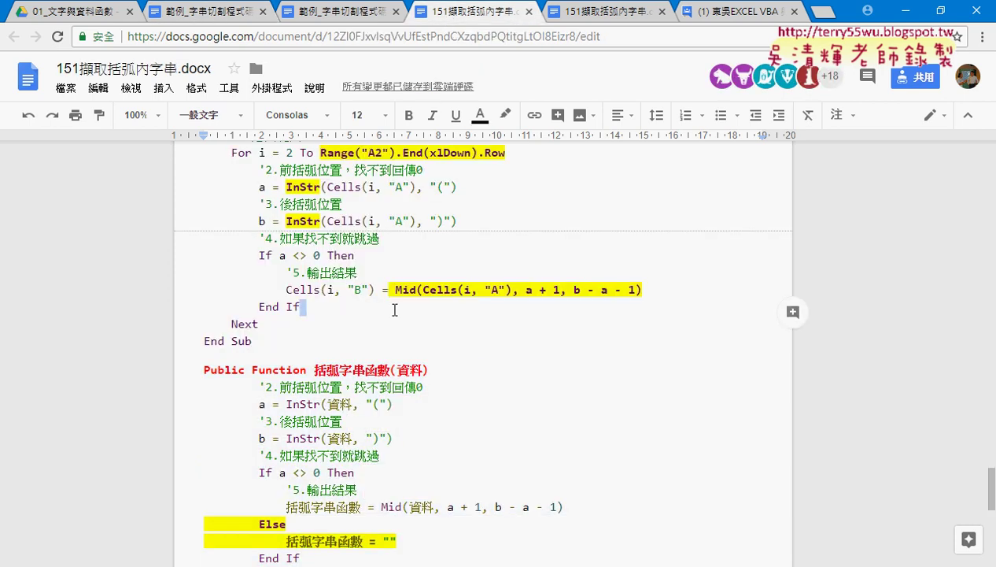
{"action": "scroll", "coordinate": [395, 311], "scroll_direction": "up", "scroll_amount": 2}
{"action": "scroll", "coordinate": [395, 311], "scroll_direction": "up", "scroll_amount": 1}
{"action": "scroll", "coordinate": [393, 309], "scroll_direction": "up", "scroll_amount": 2}
{"action": "scroll", "coordinate": [394, 308], "scroll_direction": "down", "scroll_amount": 1}
{"action": "scroll", "coordinate": [394, 309], "scroll_direction": "down", "scroll_amount": 2}
{"action": "left_click_drag", "start_coordinate": [254, 497], "coordinate": [183, 156]}
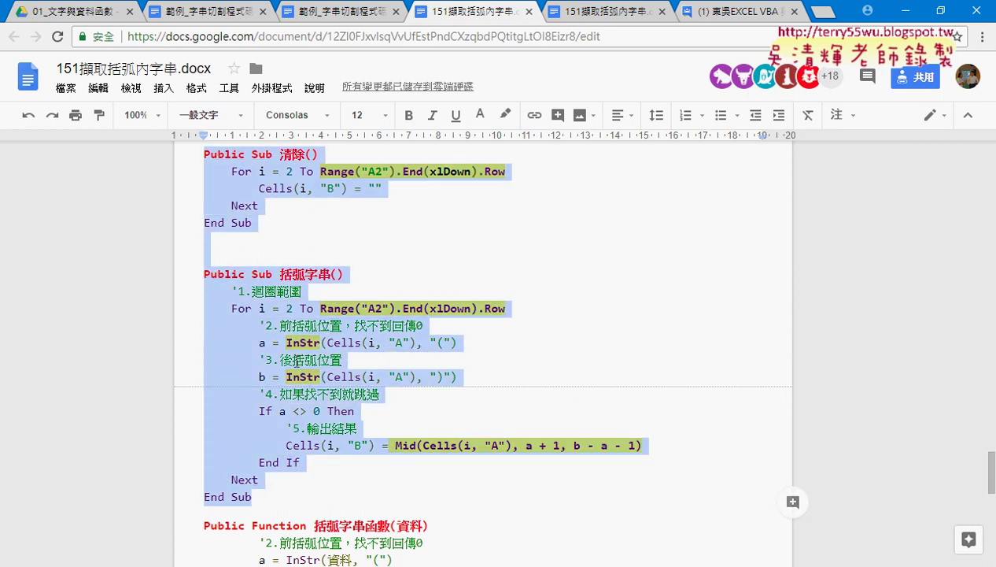
Select the code from Public Sub 清除() through End Function of 括弧字串函數.
{"action": "key", "text": "Left"}
{"action": "scroll", "coordinate": [296, 425], "scroll_direction": "down", "scroll_amount": 2}
{"action": "scroll", "coordinate": [296, 425], "scroll_direction": "down", "scroll_amount": 2}
{"action": "left_click", "coordinate": [296, 422], "text": "shift"}
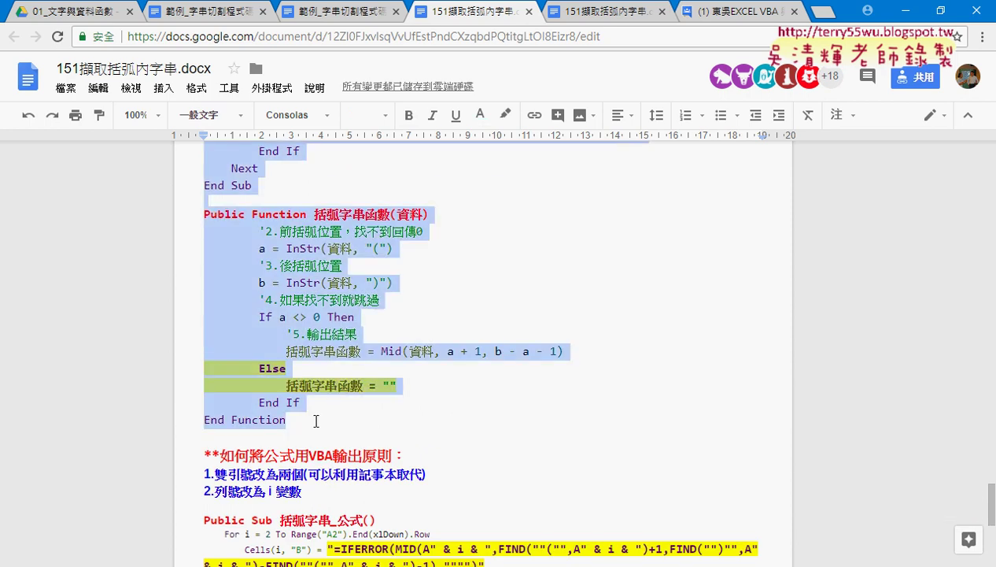